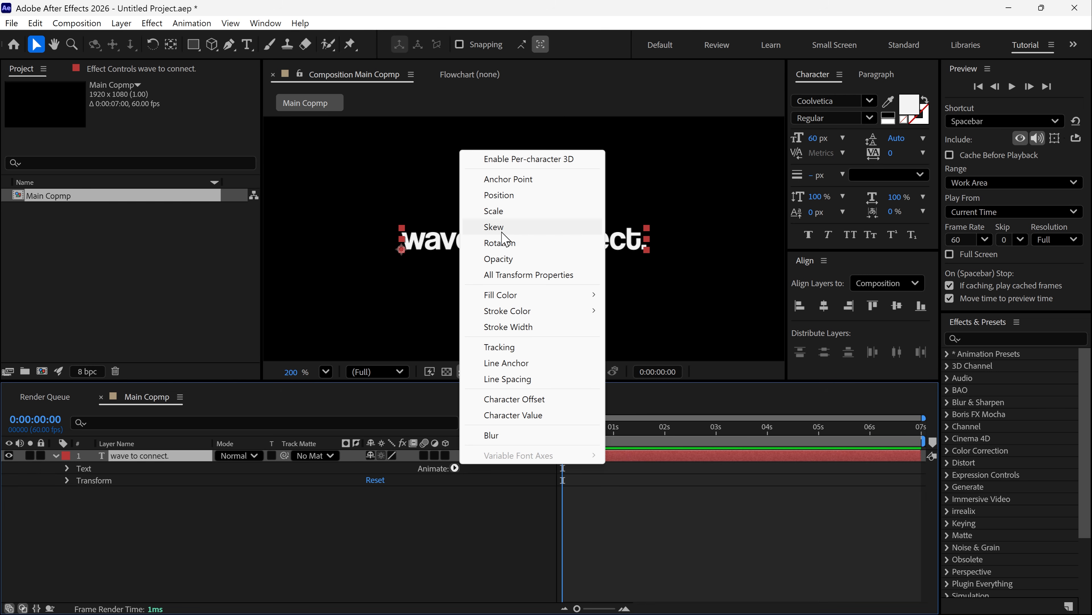
Add a Position animator to the "wave to connect." text layer and set its range selector's Start to 53%
click(499, 195)
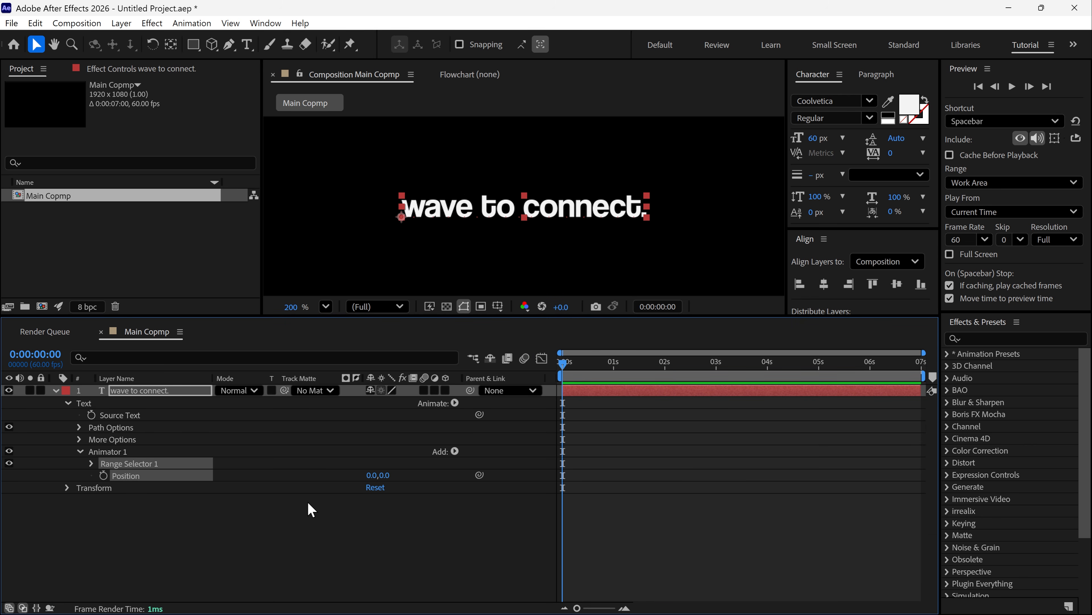
drag(372, 481, 305, 481)
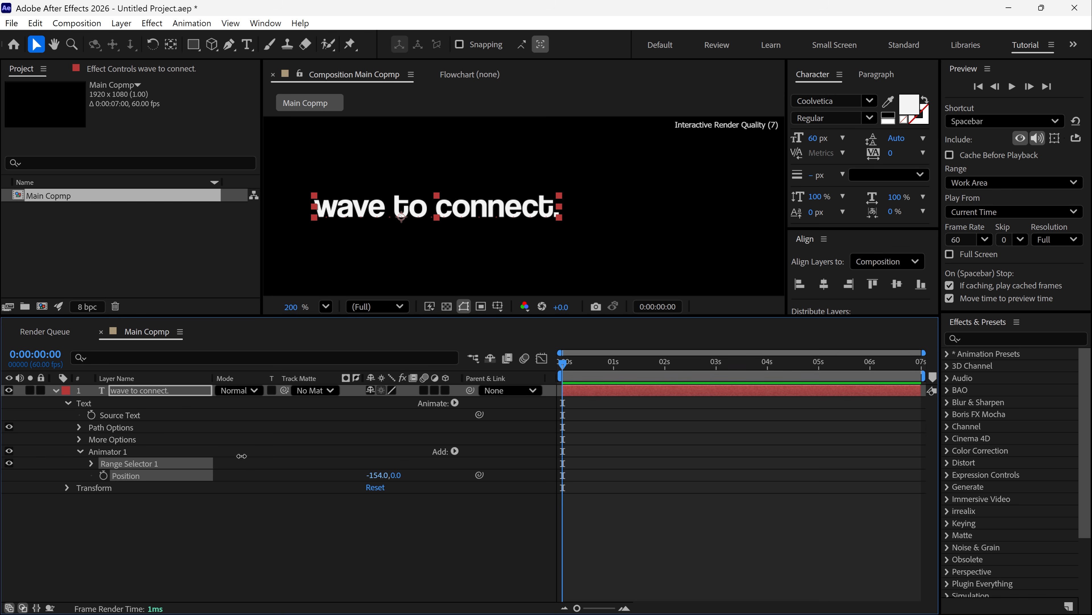
key(ctrl+z)
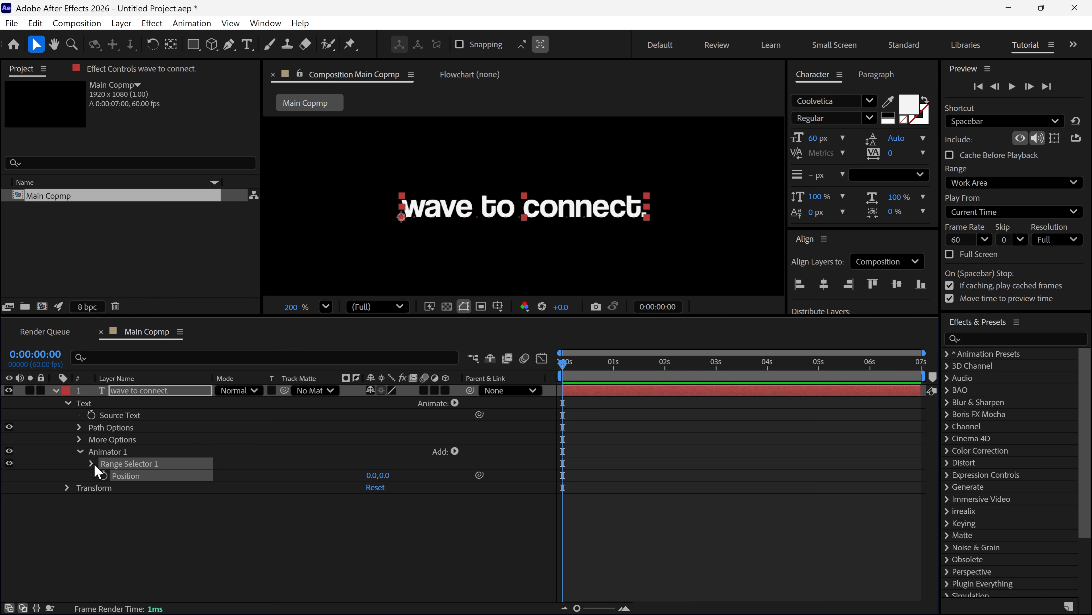
click(91, 463)
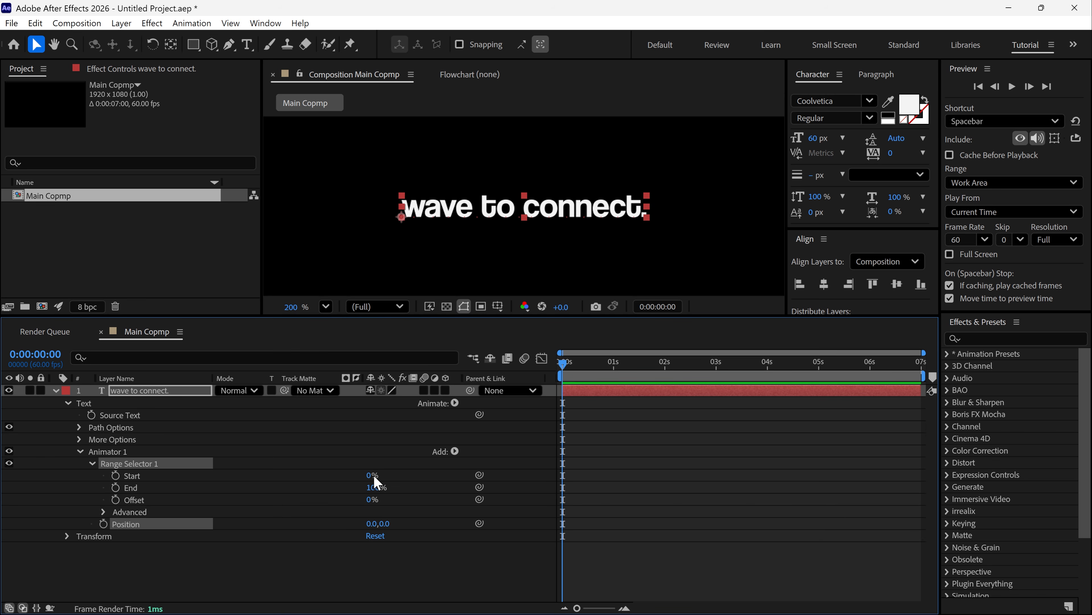
drag(371, 476, 397, 465)
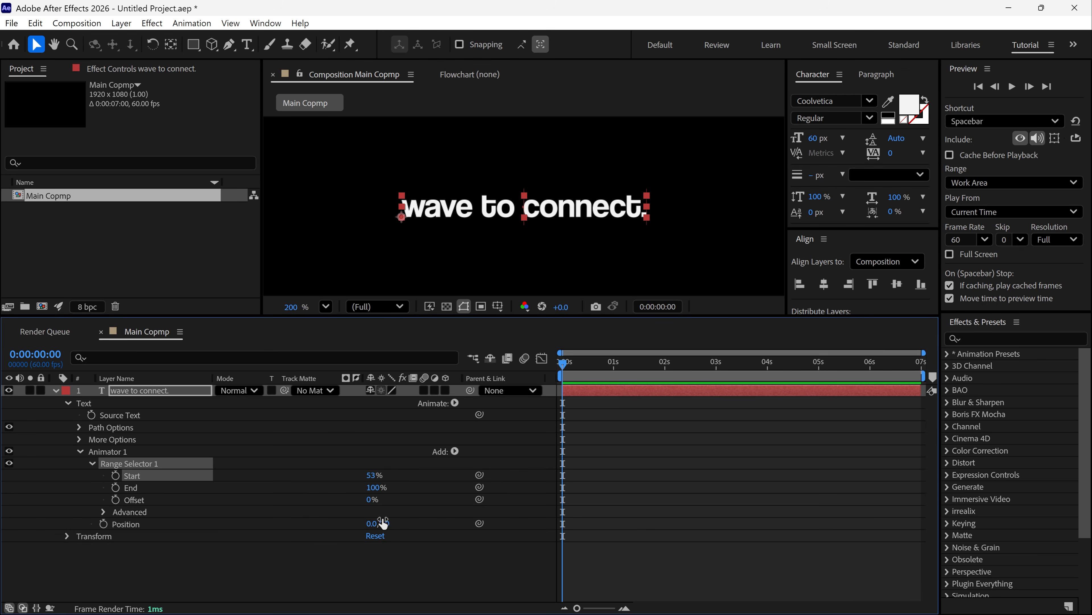
Keyframe the animator's Position at 0 seconds, and set it to 170.0, 0.0 at 1 second
click(106, 523)
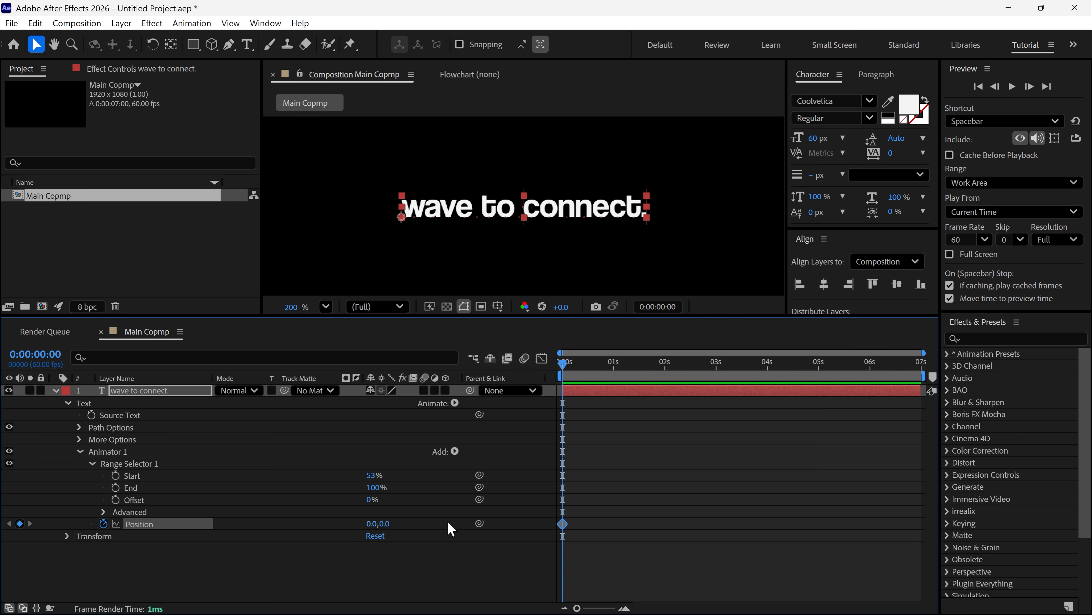
drag(567, 371, 614, 368)
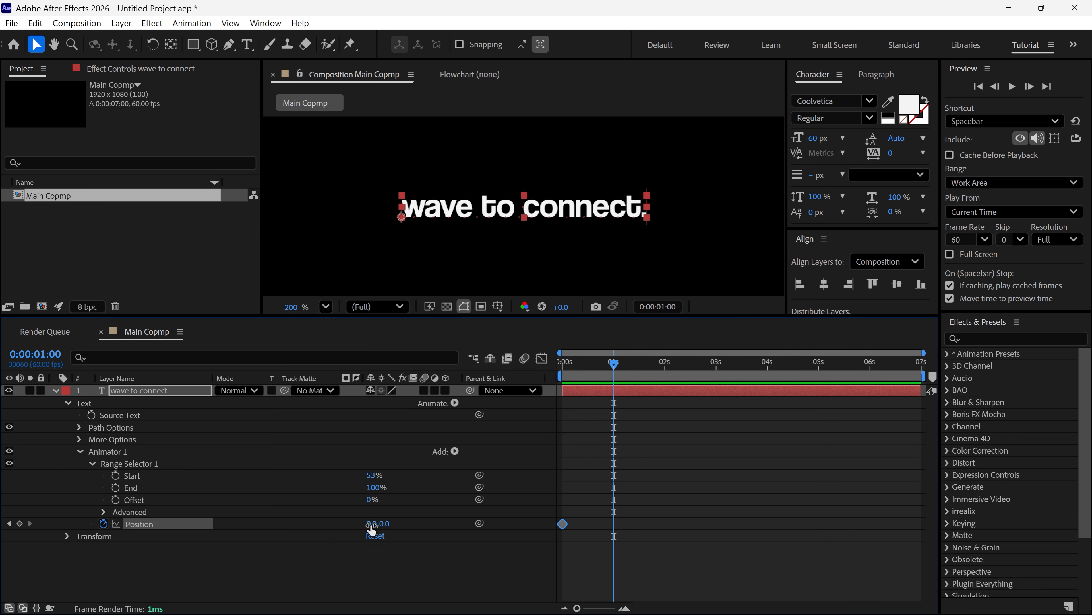
drag(371, 524, 483, 518)
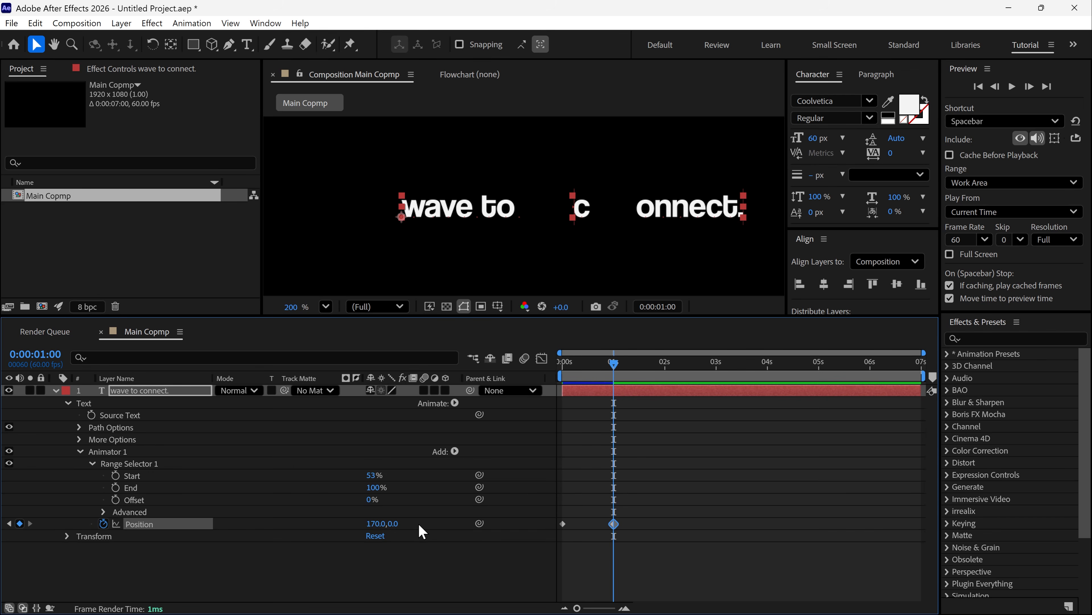
Set the range selector's Start to 50% and the 1-second animator Position to 269.0, 0.0, and preview the split
drag(371, 475, 354, 479)
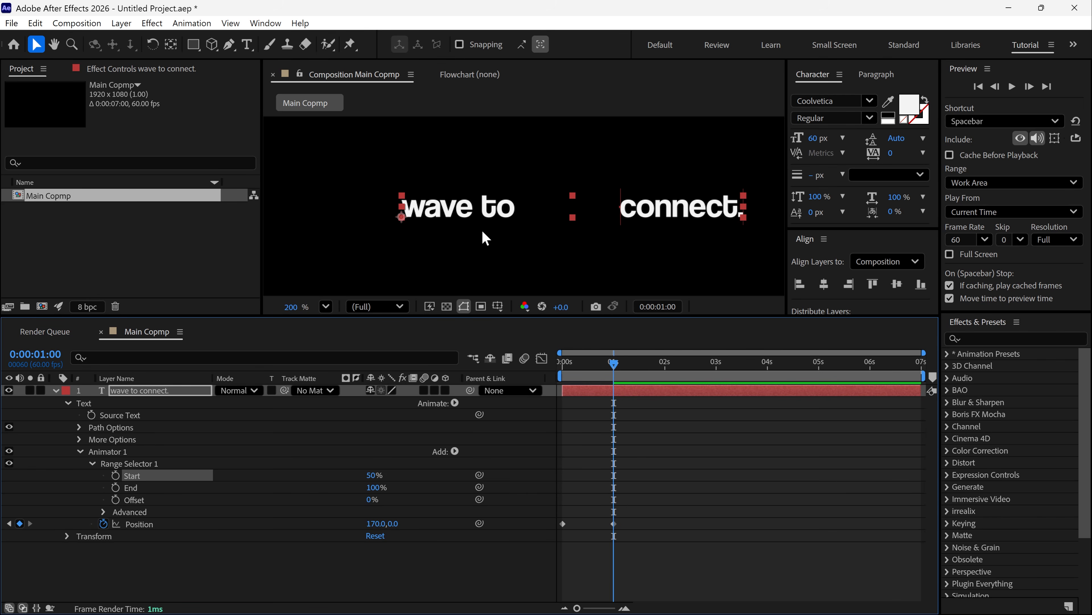
drag(372, 523, 488, 523)
key(Home)
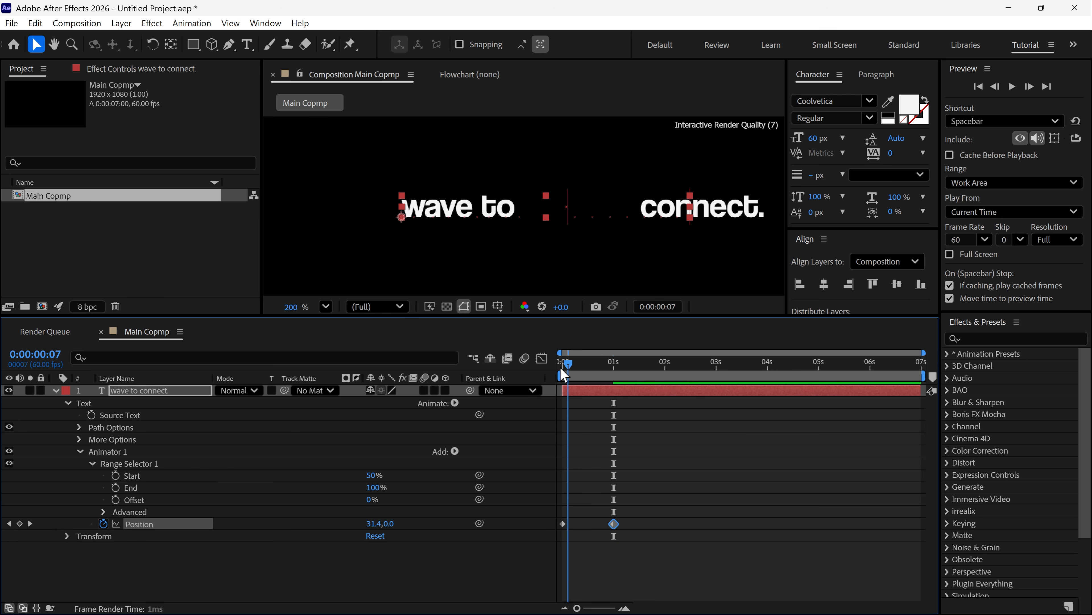
key(space)
key(space)
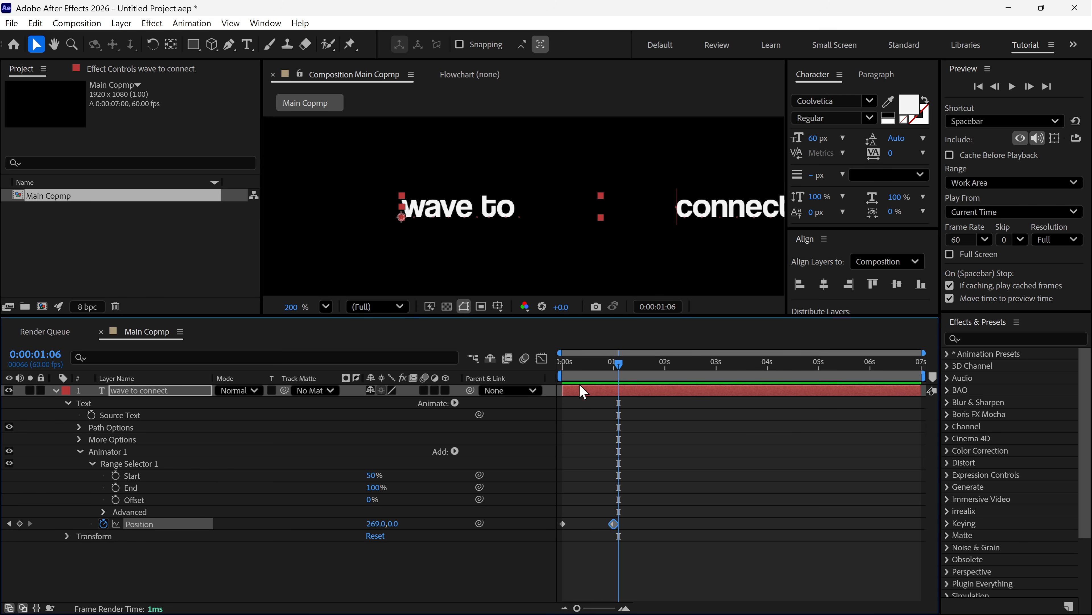
Keyframe the text layer's own Position at 1 second, with the split text centered horizontally in the composition
drag(575, 364, 614, 364)
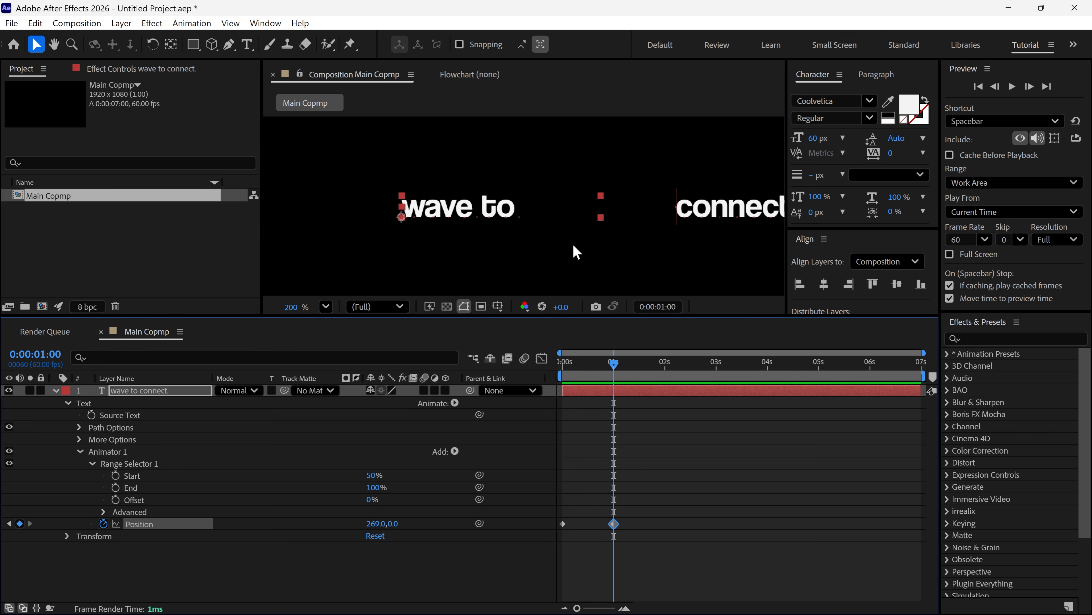
click(189, 396)
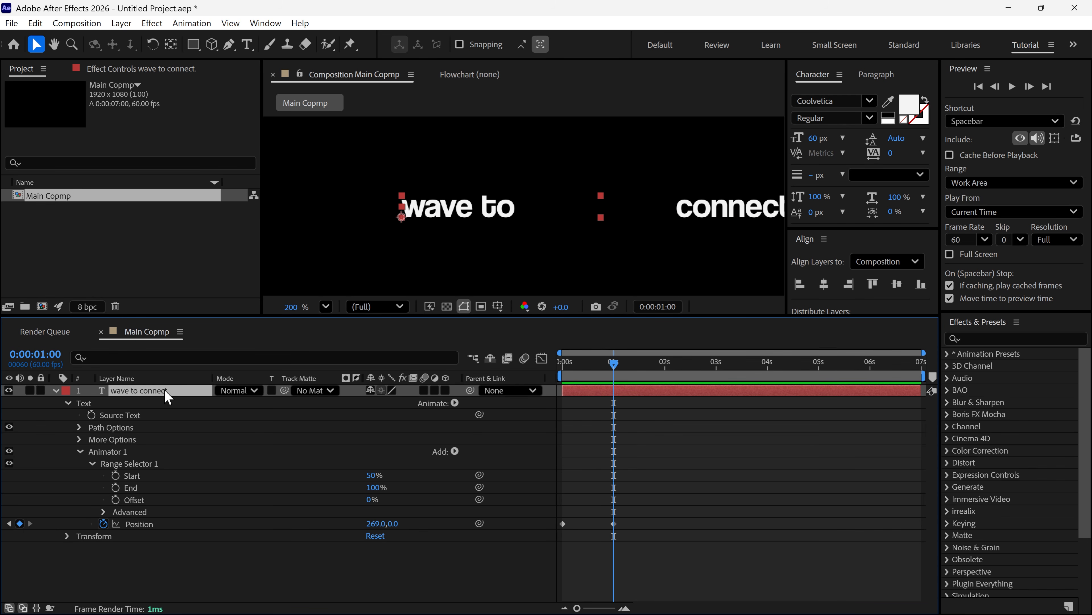
key(p)
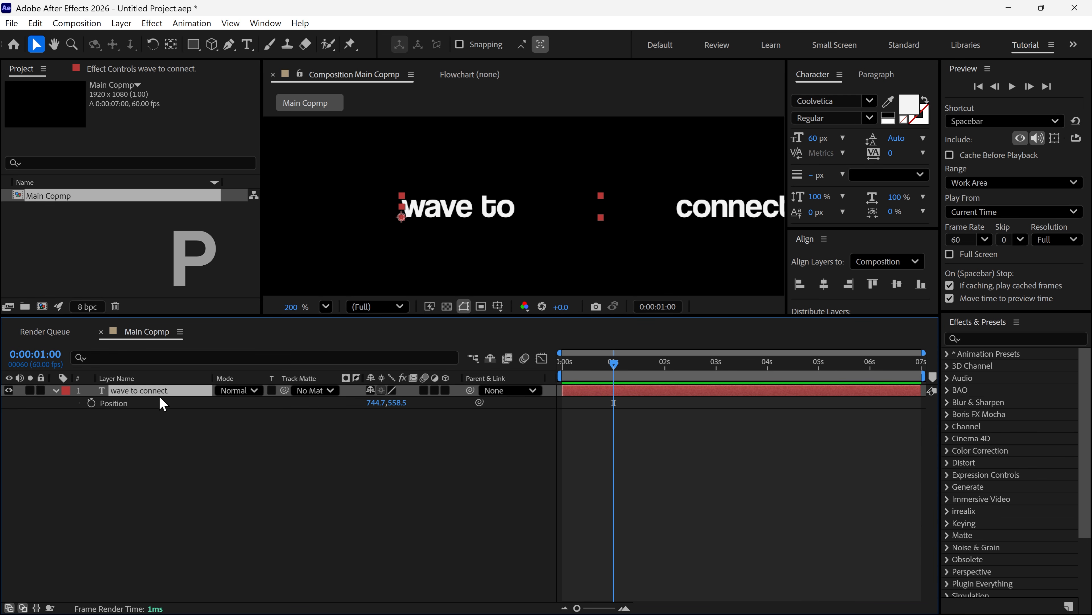
click(91, 402)
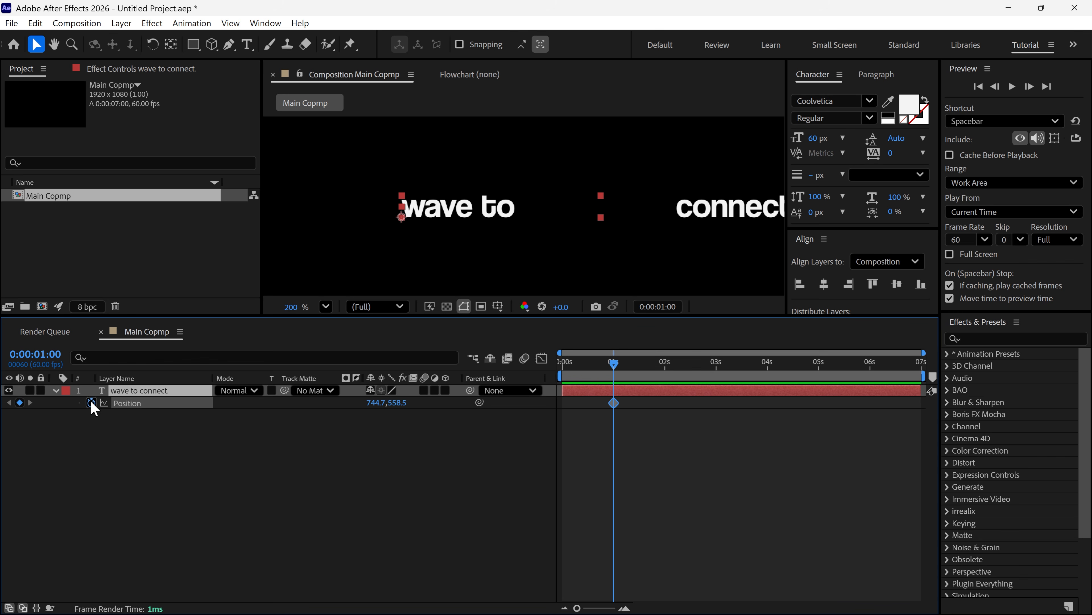
key(shift+u)
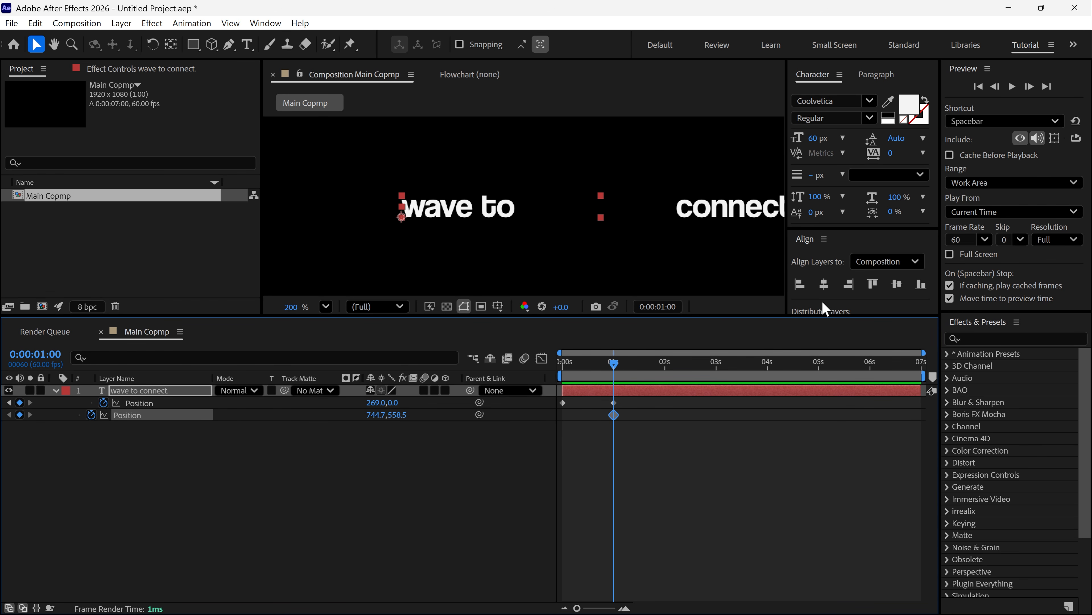
click(824, 284)
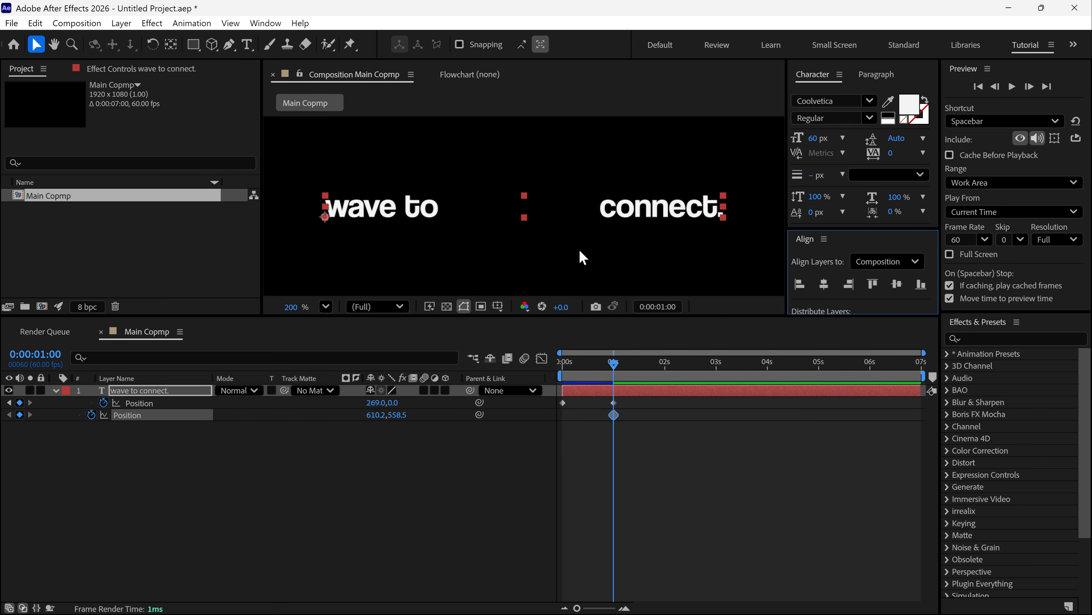
Center the unsplit text horizontally in the composition at 0 seconds to create its starting Position keyframe
drag(618, 374, 562, 365)
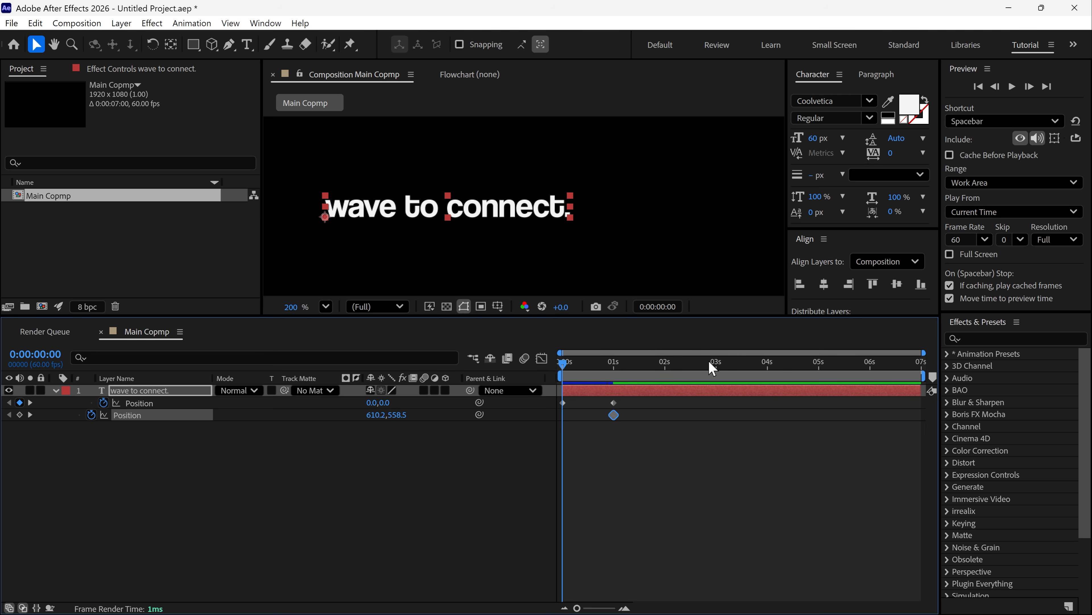
click(824, 284)
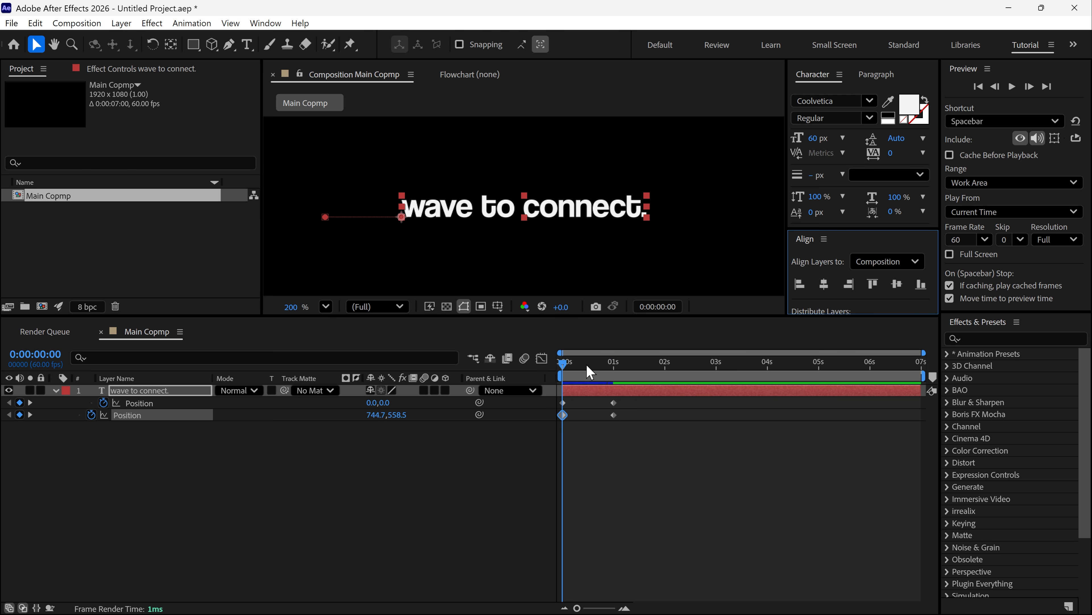
drag(562, 370, 543, 387)
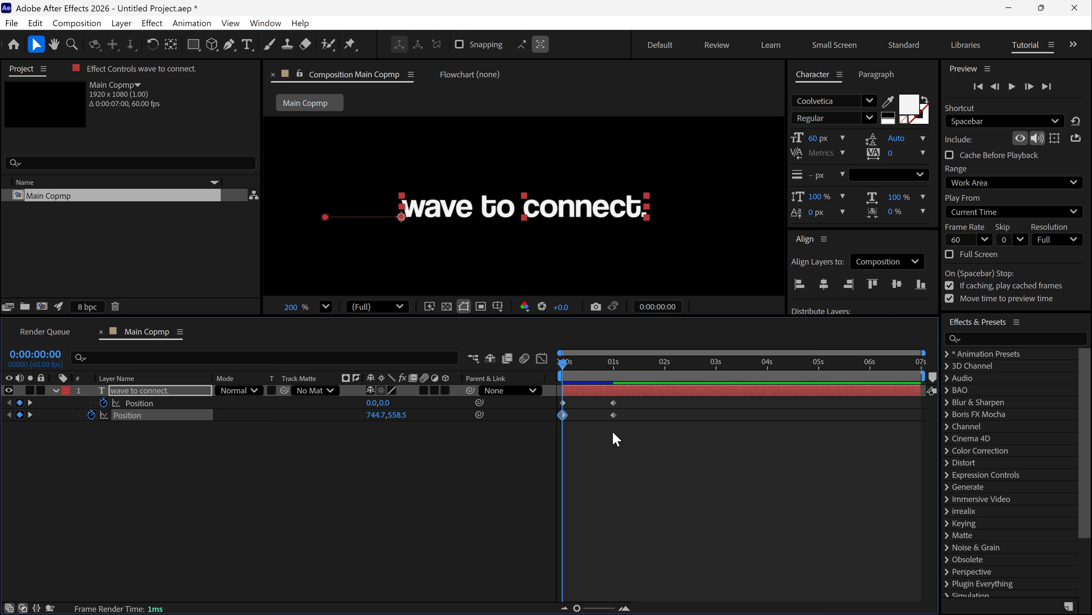
Apply Easy Ease to all four Position keyframes and pull their speed graph handles inward for a steeper speed peak
drag(634, 439, 555, 399)
key(F9)
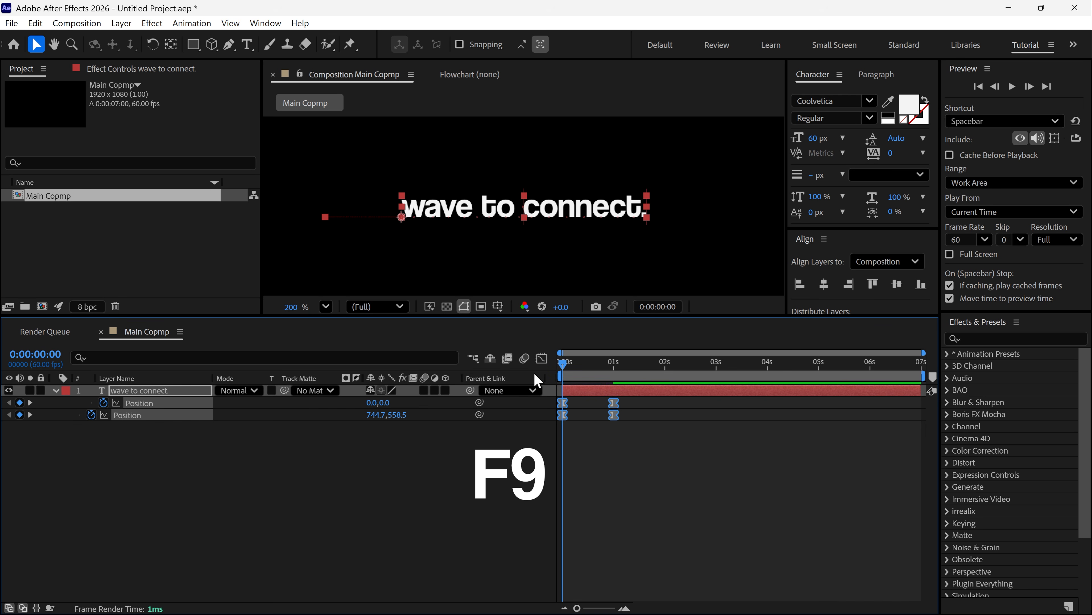
click(540, 361)
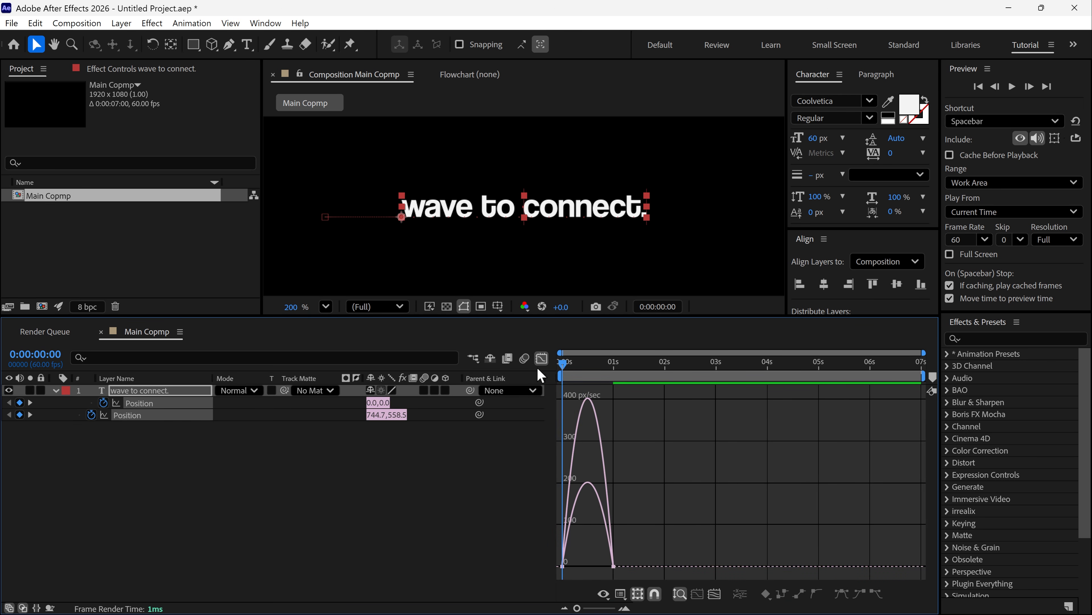
click(719, 597)
drag(920, 542, 572, 588)
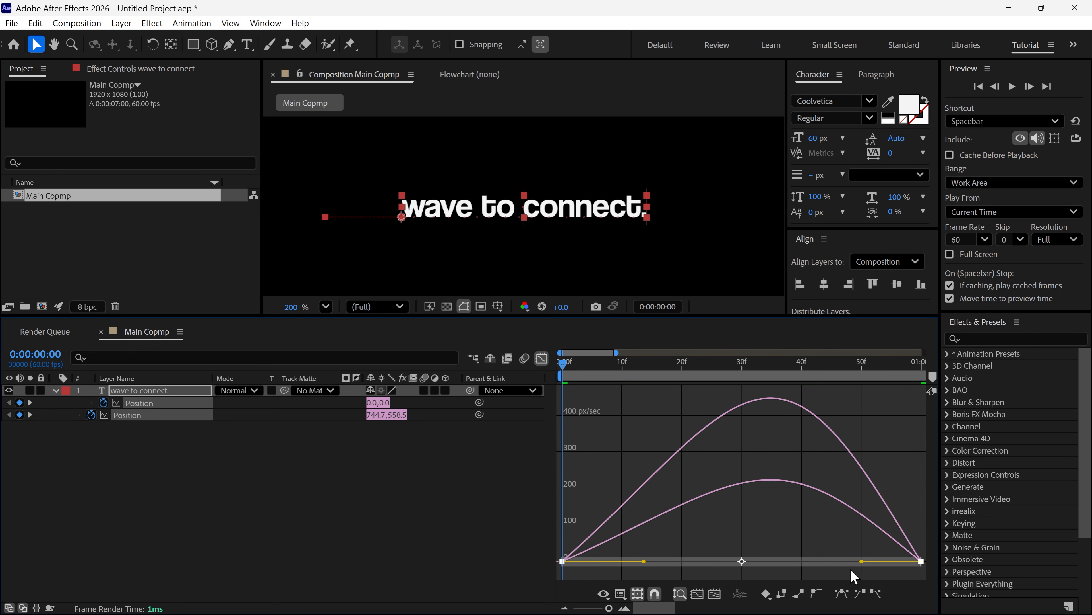
drag(861, 561, 816, 557)
scroll(658, 484, down, 5)
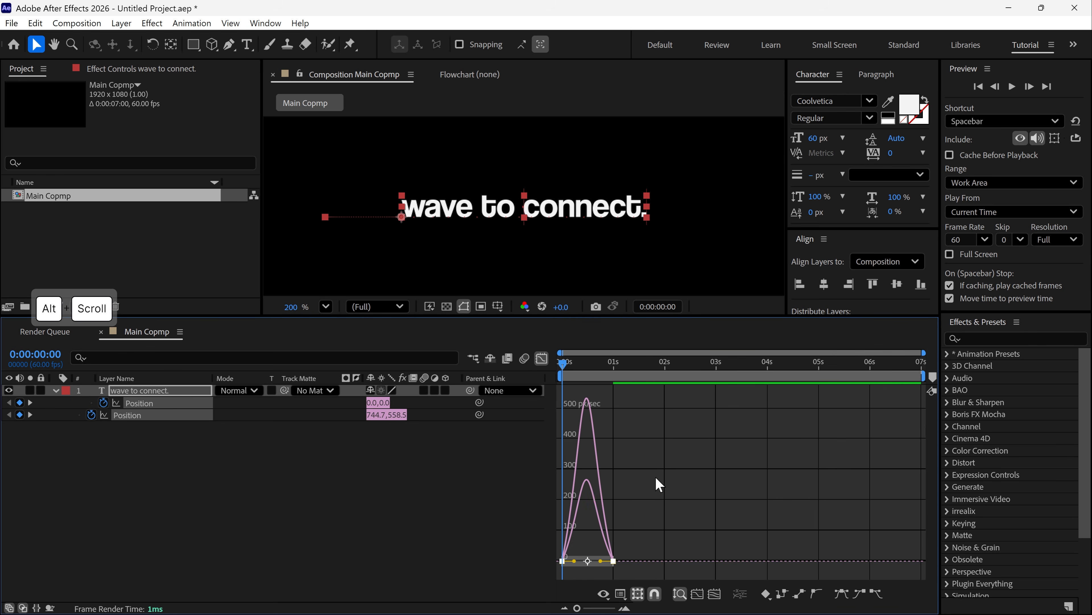
Preview the eased split from the start, leave the graph editor and fit the whole composition in the viewer
key(space)
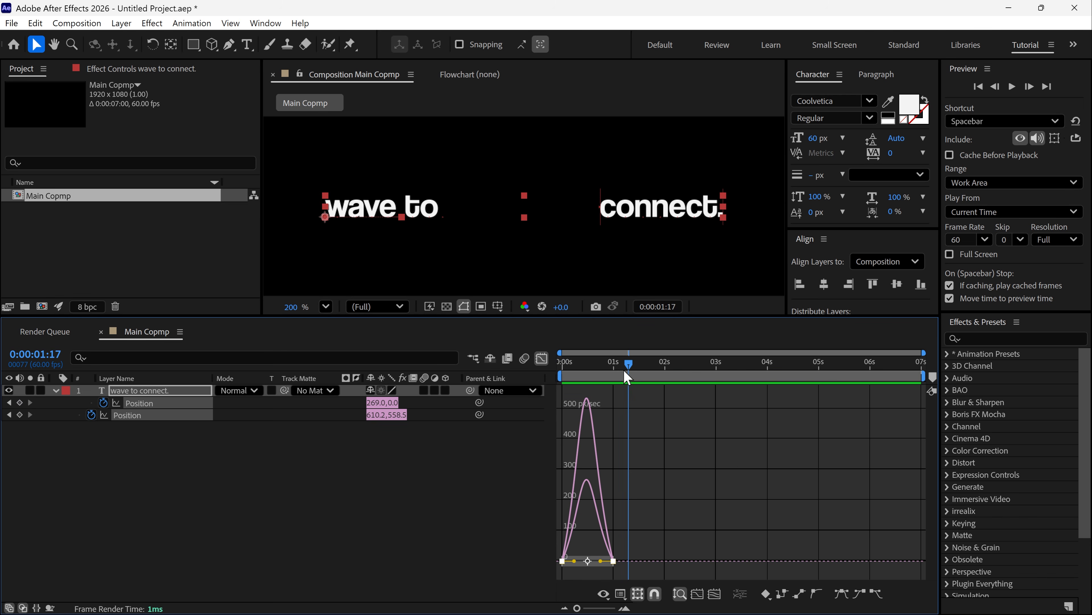
drag(625, 371, 554, 367)
key(space)
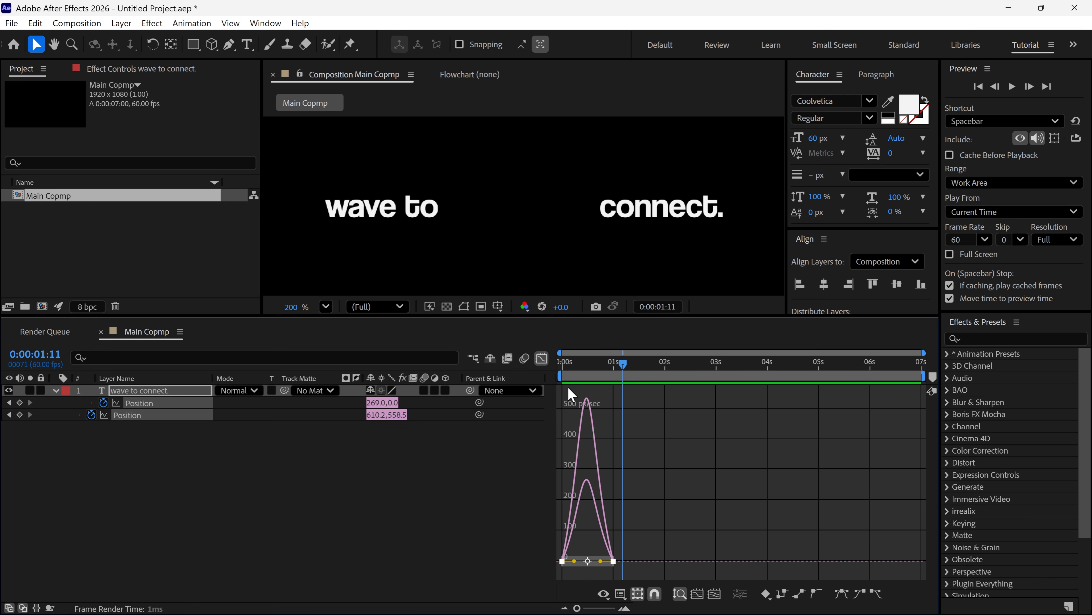
click(542, 358)
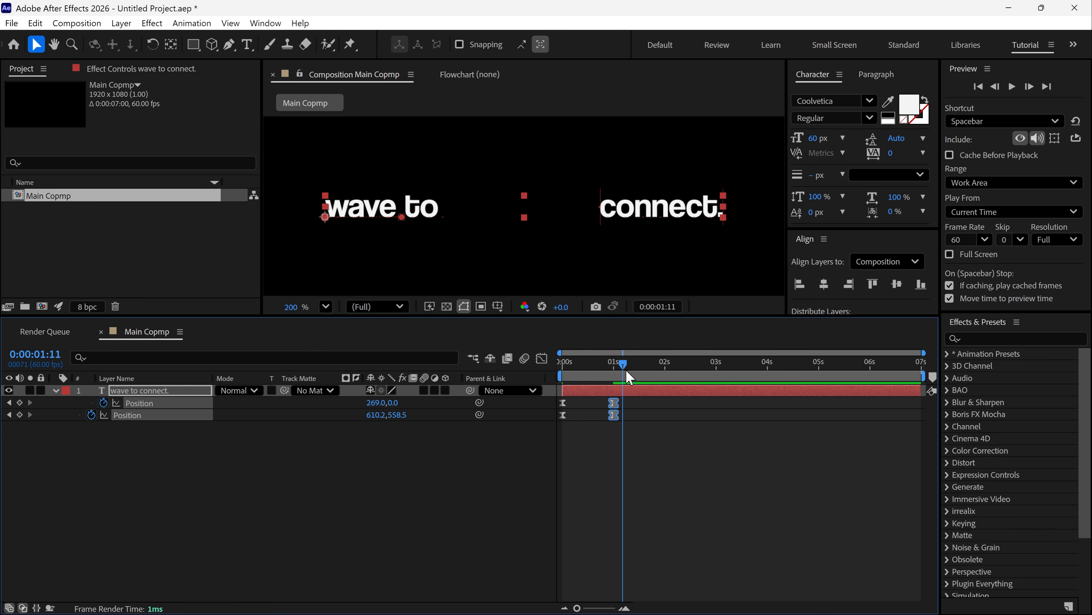
drag(625, 370, 552, 377)
key(space)
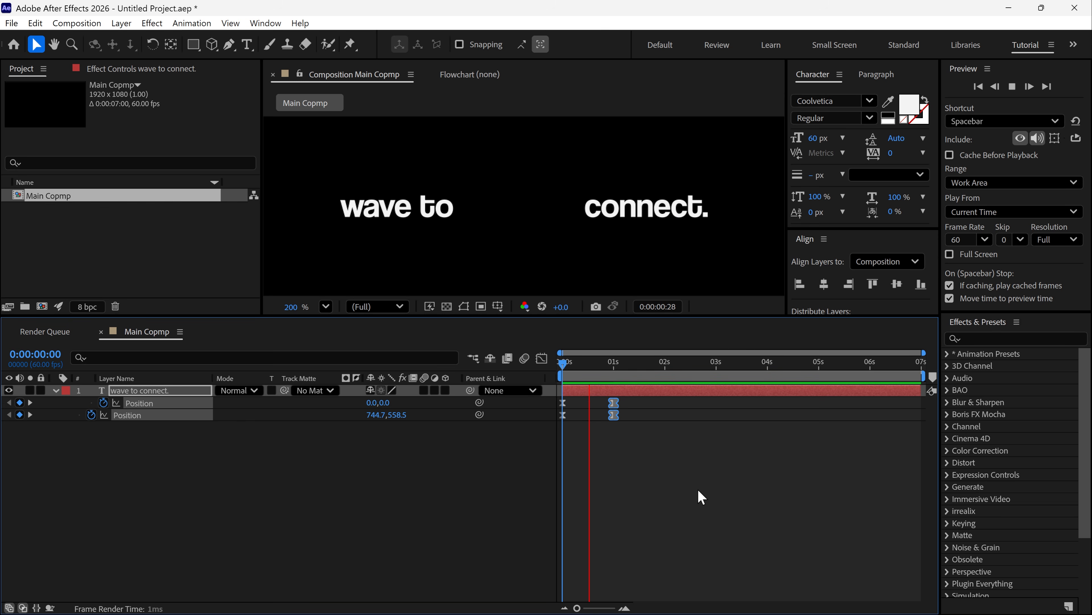
key(space)
key(shift+slash)
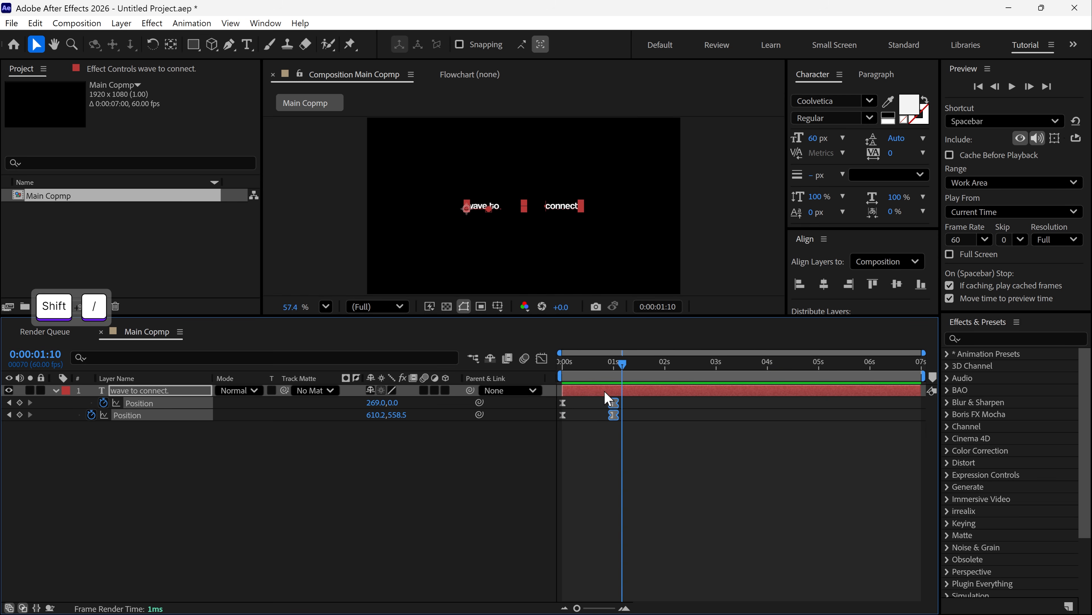
Shift all four Position keyframes in time so the split runs from about 1 second to 2 seconds
key(j)
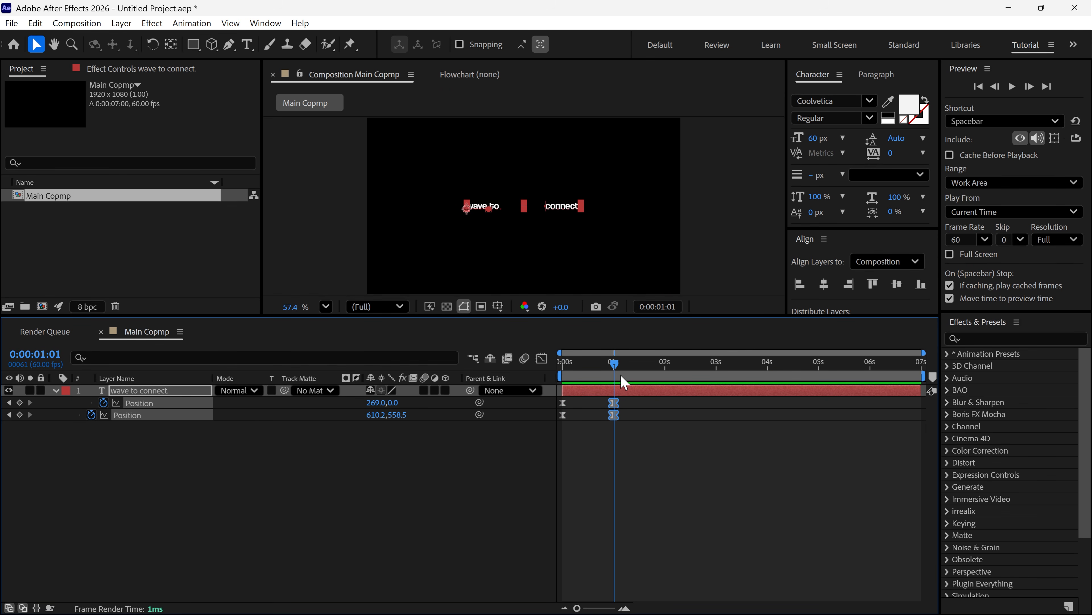
mouse_move(631, 403)
mouse_down()
mouse_move(551, 435)
mouse_move(566, 407)
mouse_move(616, 409)
mouse_up()
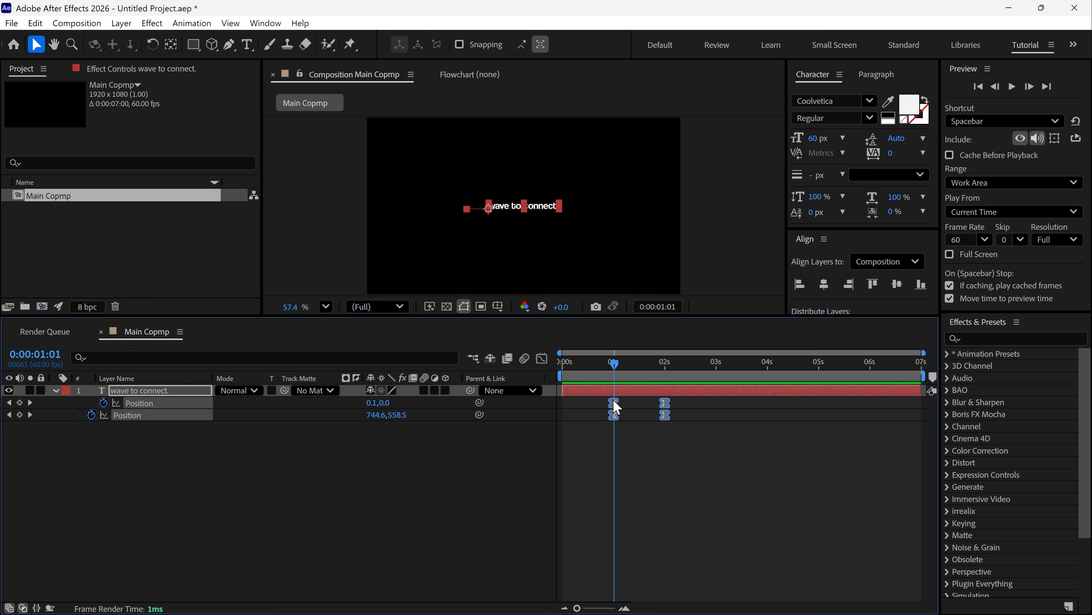
Find the Typewriter animation preset with the search term "type", apply it to the text layer at 0 seconds, and preview it
key(Home)
click(983, 337)
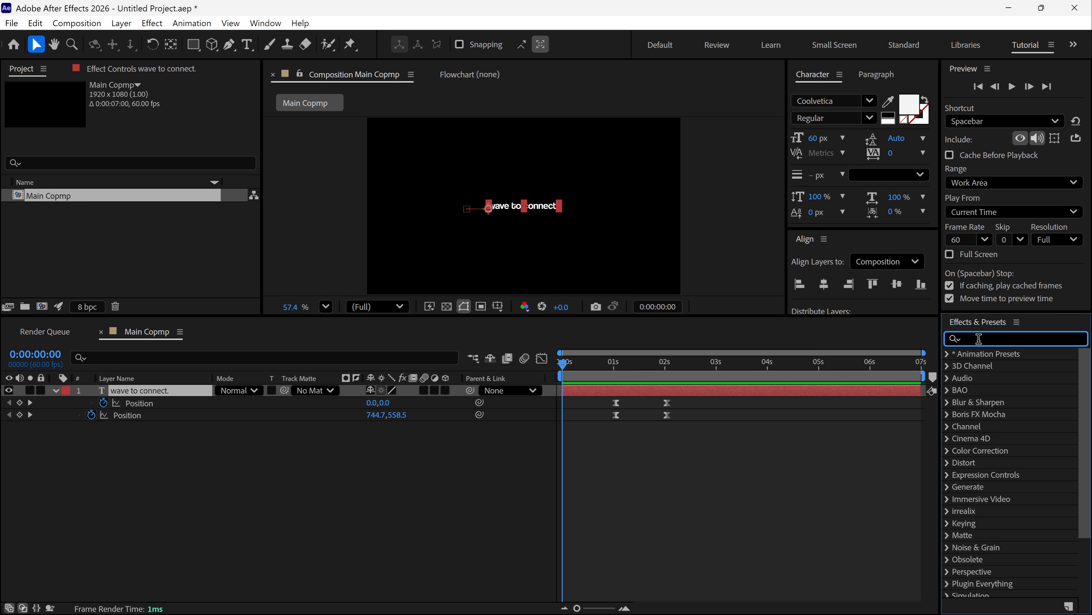
text(type)
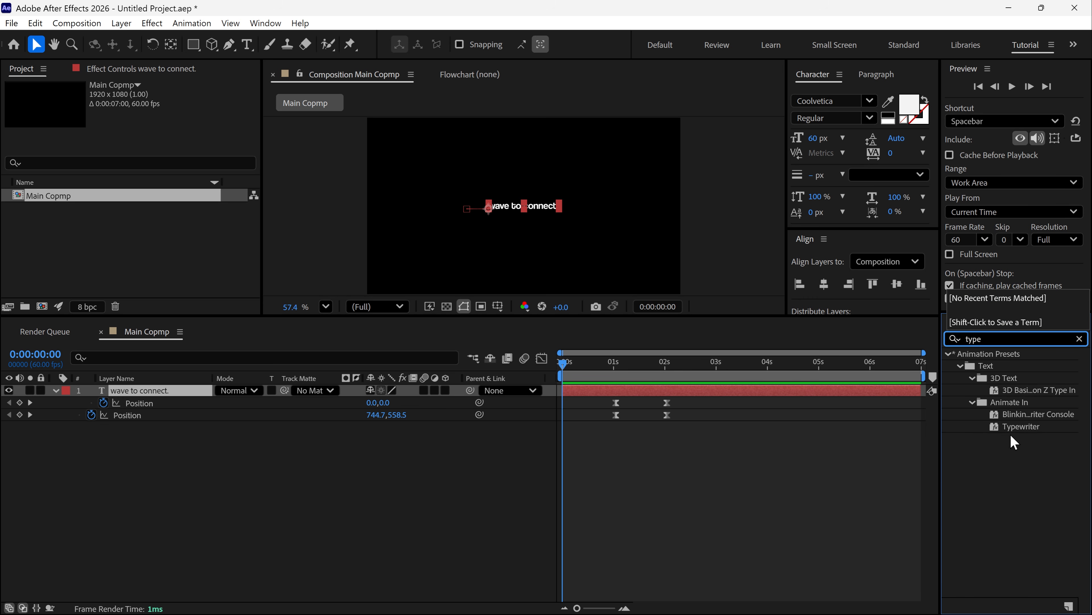
drag(1019, 426, 617, 392)
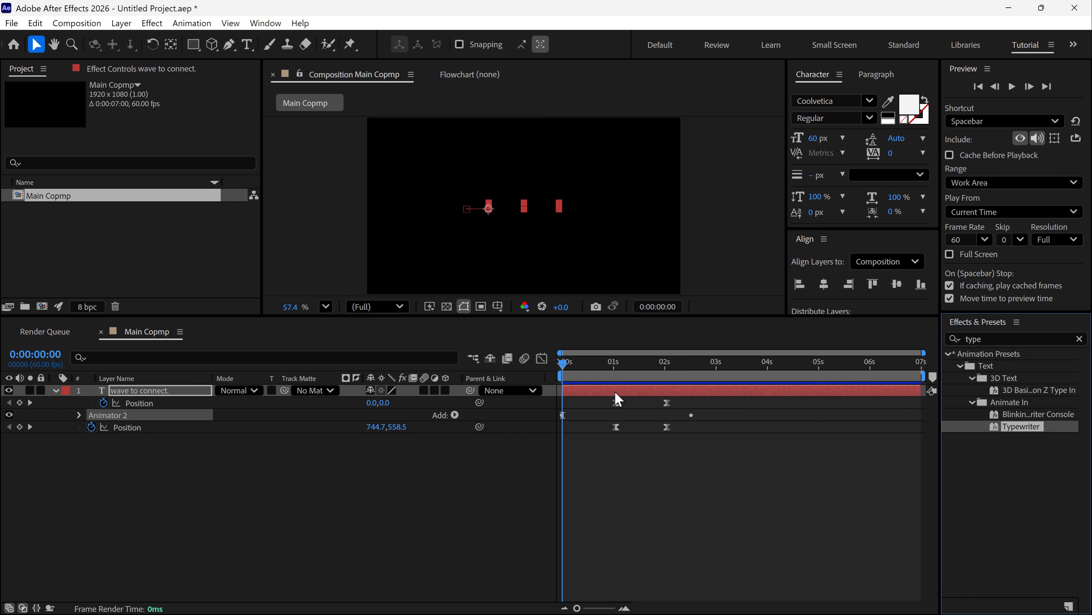
key(space)
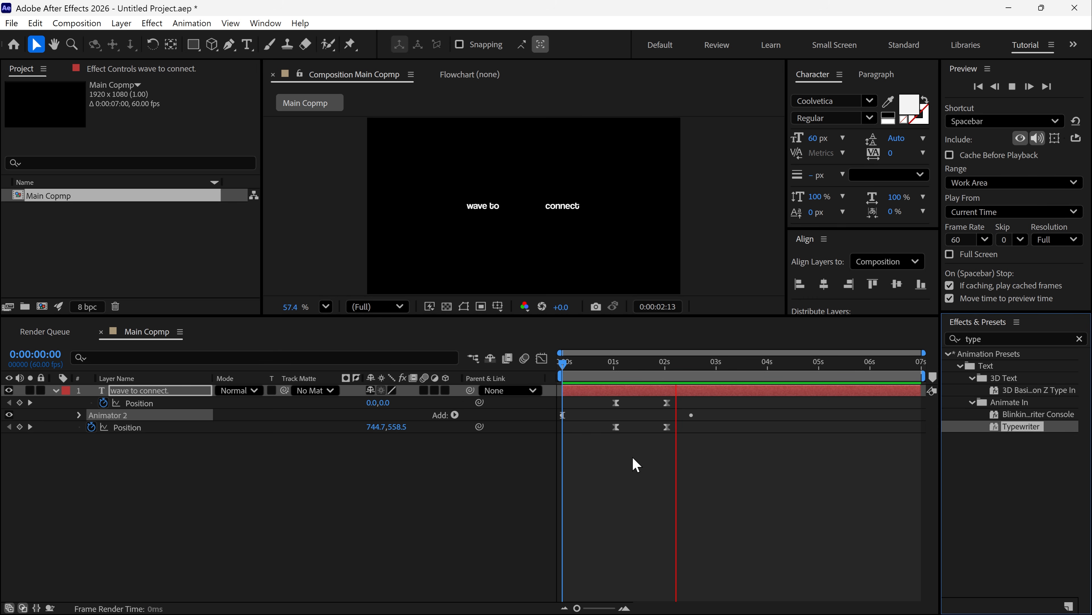
Reveal the text layer's keyframes and move the typewriter's ending Range Selector Start keyframe to about 0.8 seconds, before the split begins
key(space)
key(u)
drag(553, 424, 606, 432)
click(716, 438)
drag(582, 365, 562, 365)
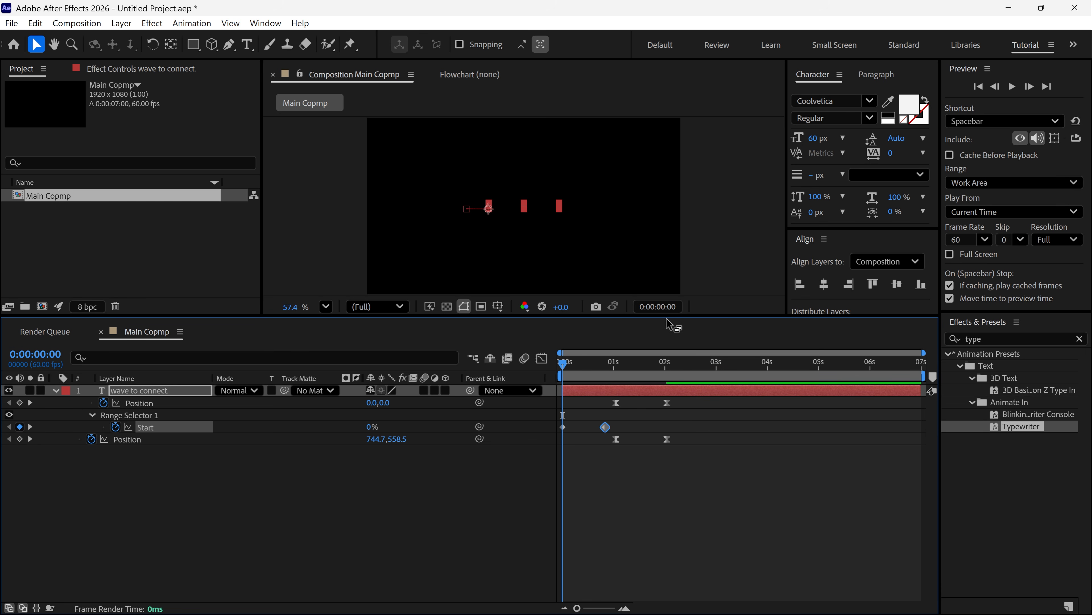
Enlarge the composition viewer and preview the typing and the split from the start
drag(667, 319, 673, 372)
key(space)
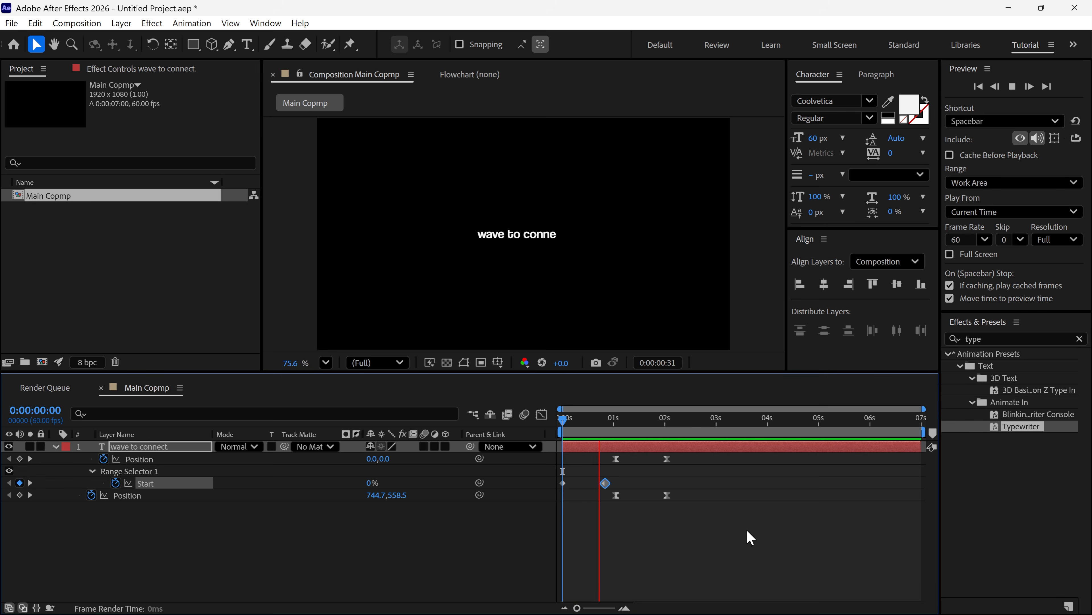
click(681, 424)
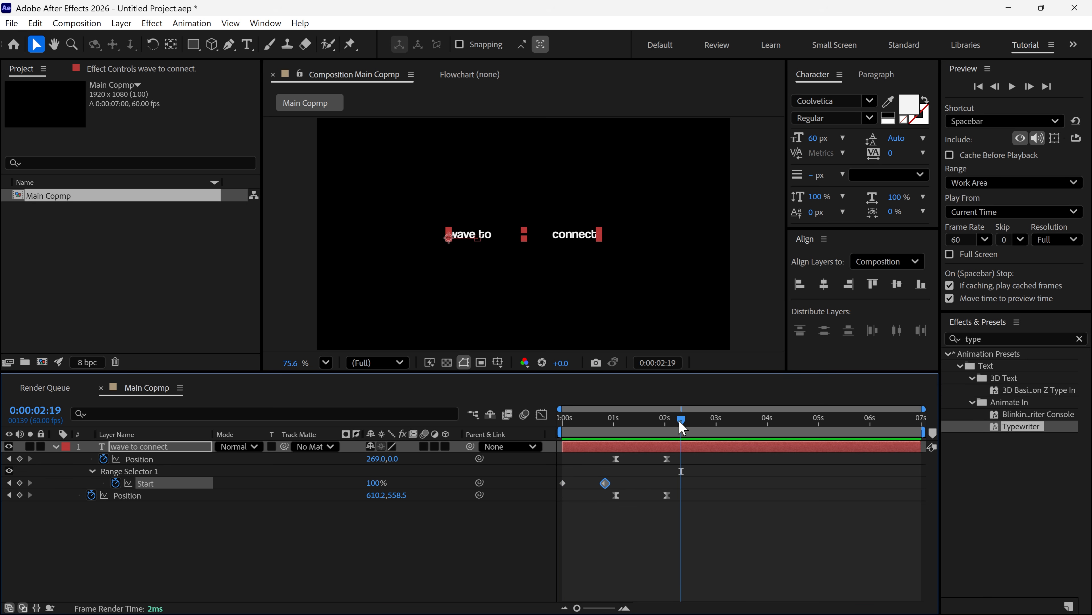
key(Home)
key(space)
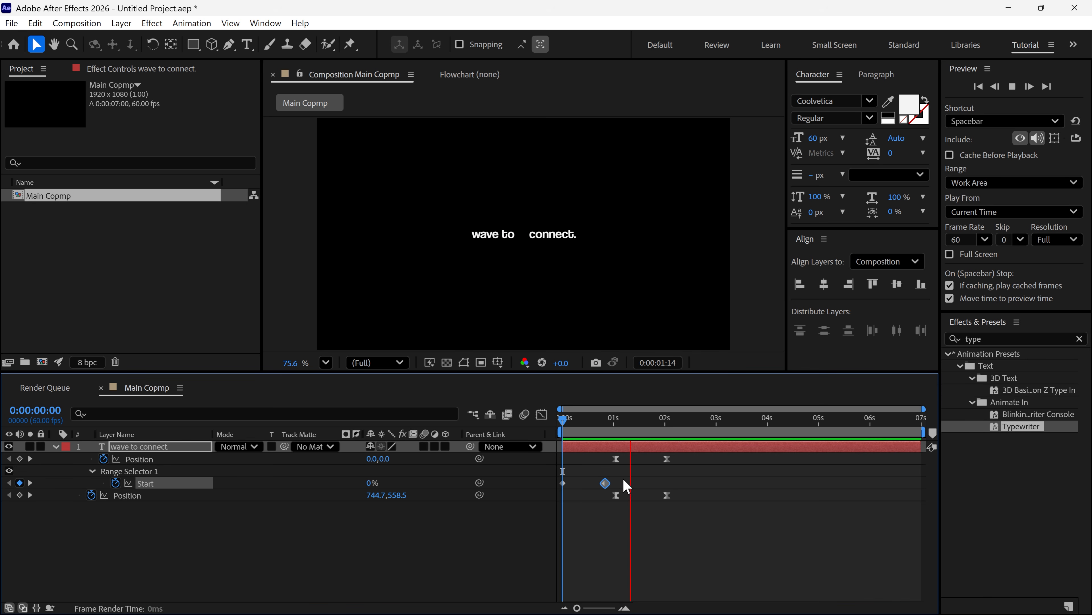
key(space)
Clear the effects search and go to the end of the split at 0:00:02:02, leaving the text layer collapsed and deselected
click(1085, 349)
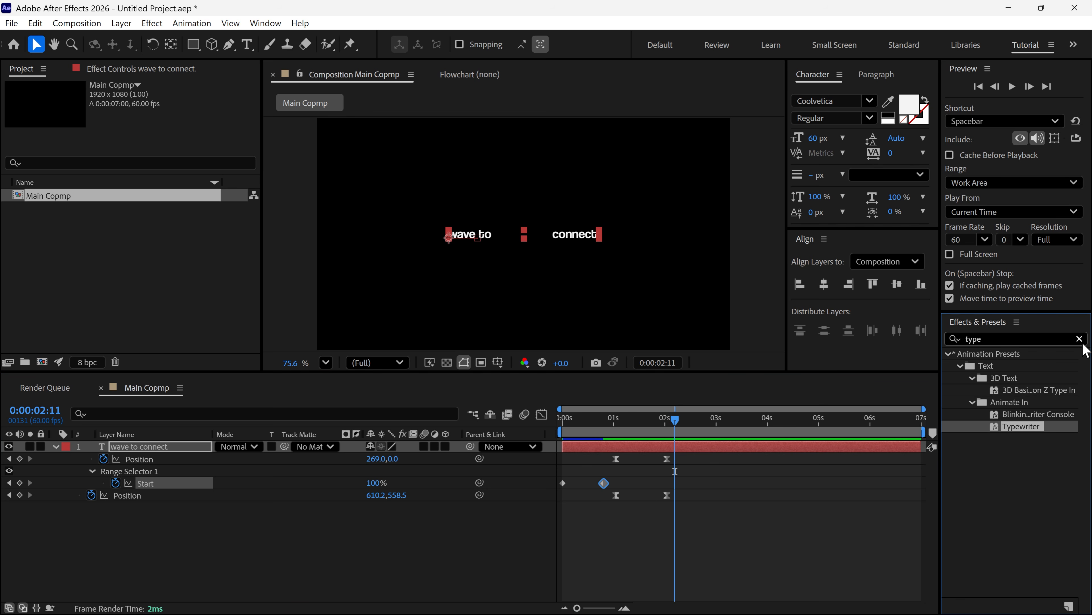
click(1079, 339)
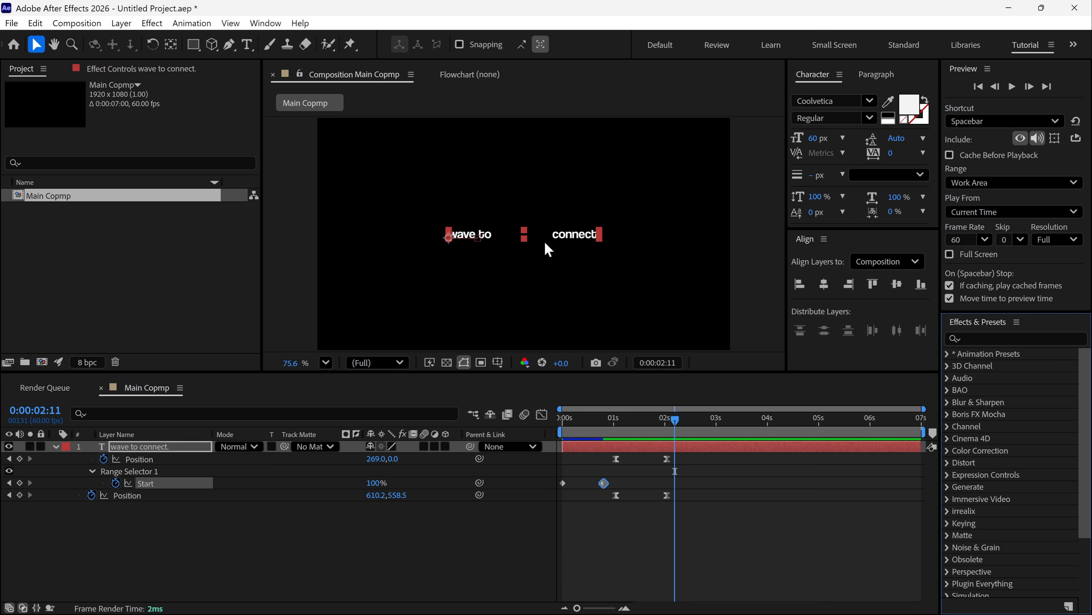
drag(675, 420, 667, 420)
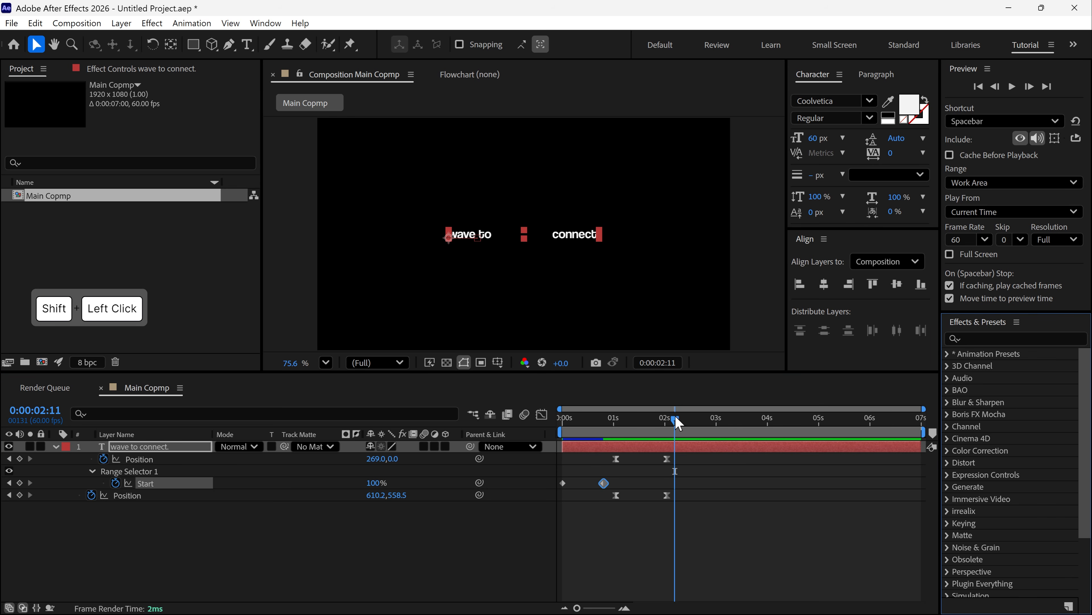
click(56, 446)
click(417, 481)
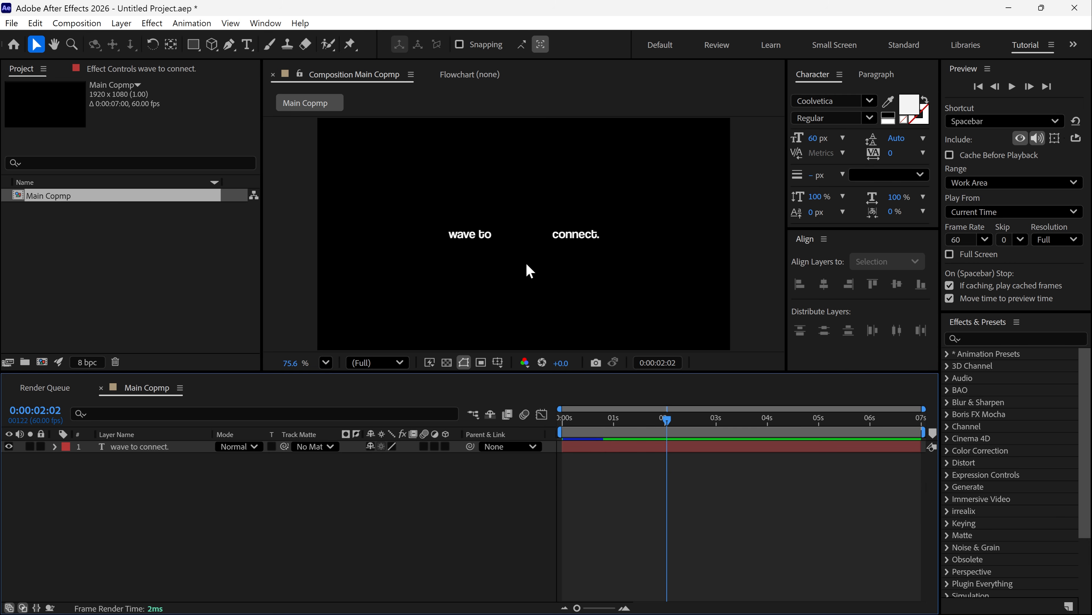
Draw a straight horizontal line with the Pen tool across the gap from "wave to" to "connect.", using a green stroke and no fill
scroll(527, 264, up, 2)
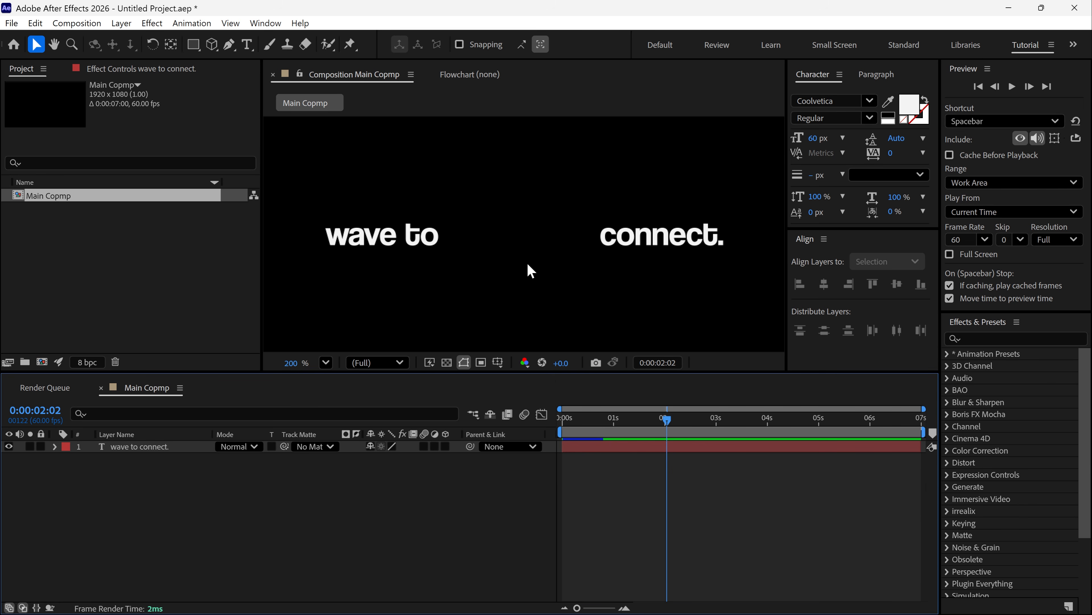
click(229, 44)
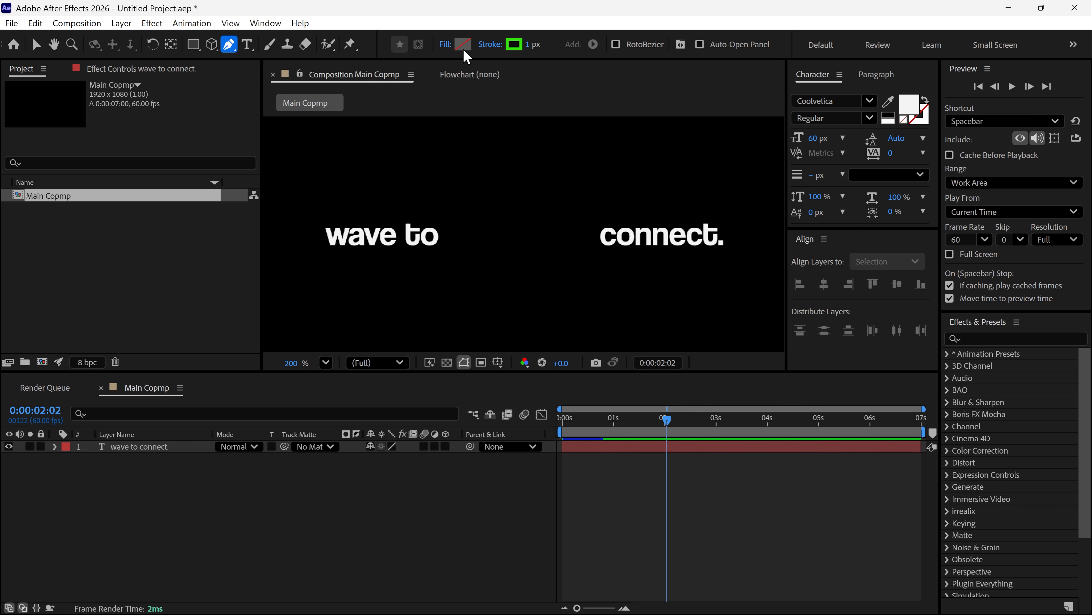
click(443, 236)
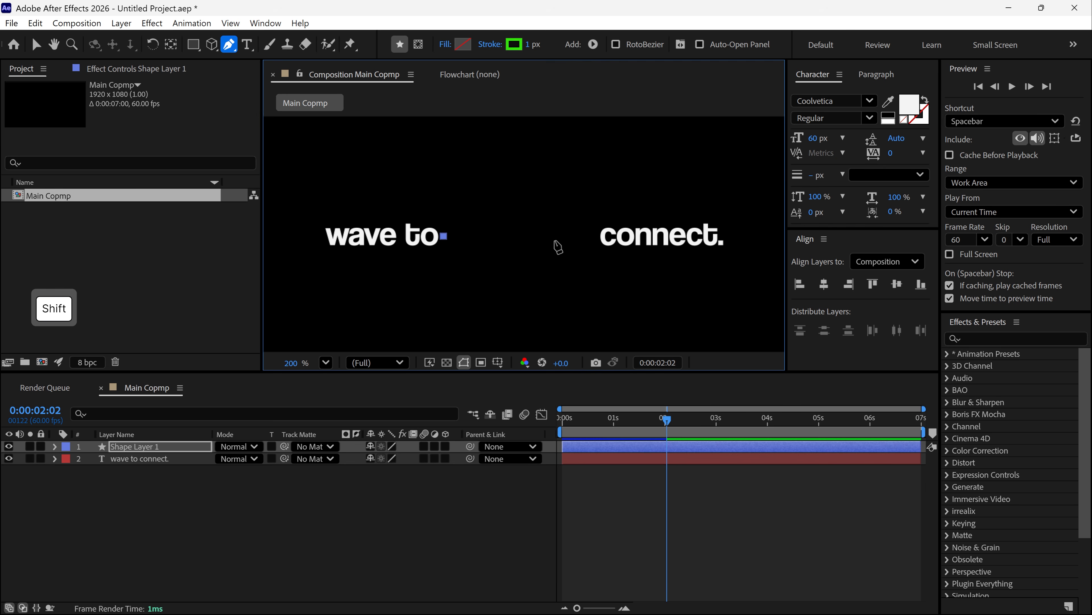
shift+click(597, 237)
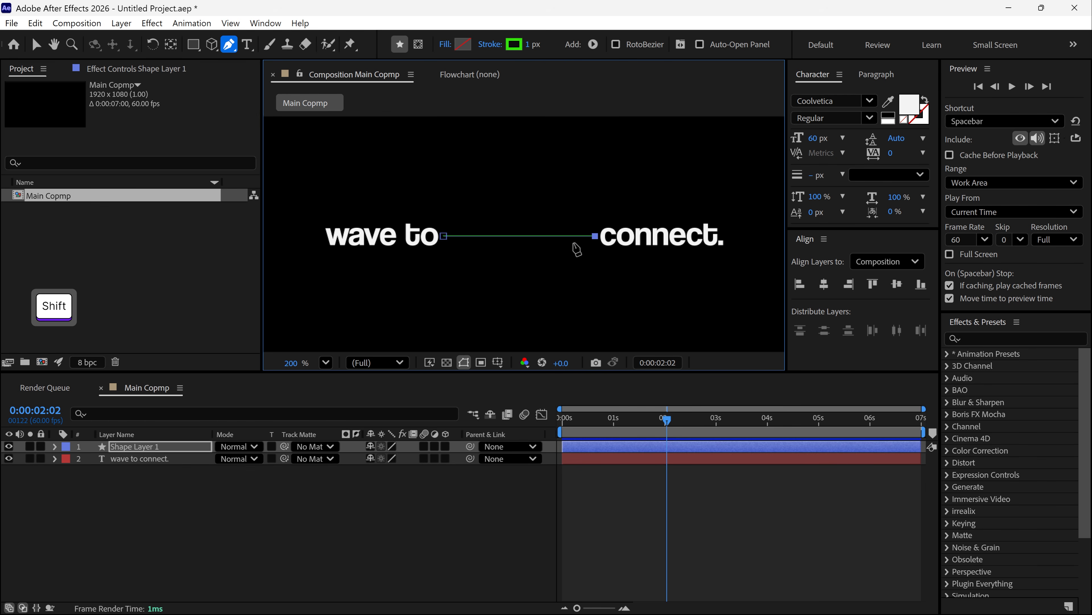
Set the line's stroke width to 4 px and deselect the shape layer
click(528, 46)
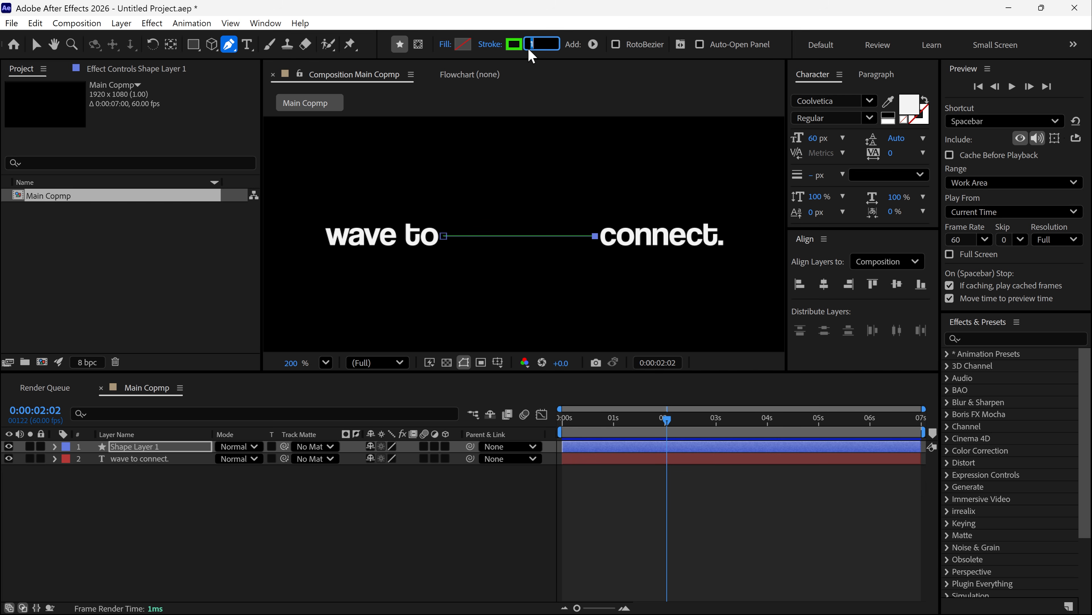
text(4)
key(Return)
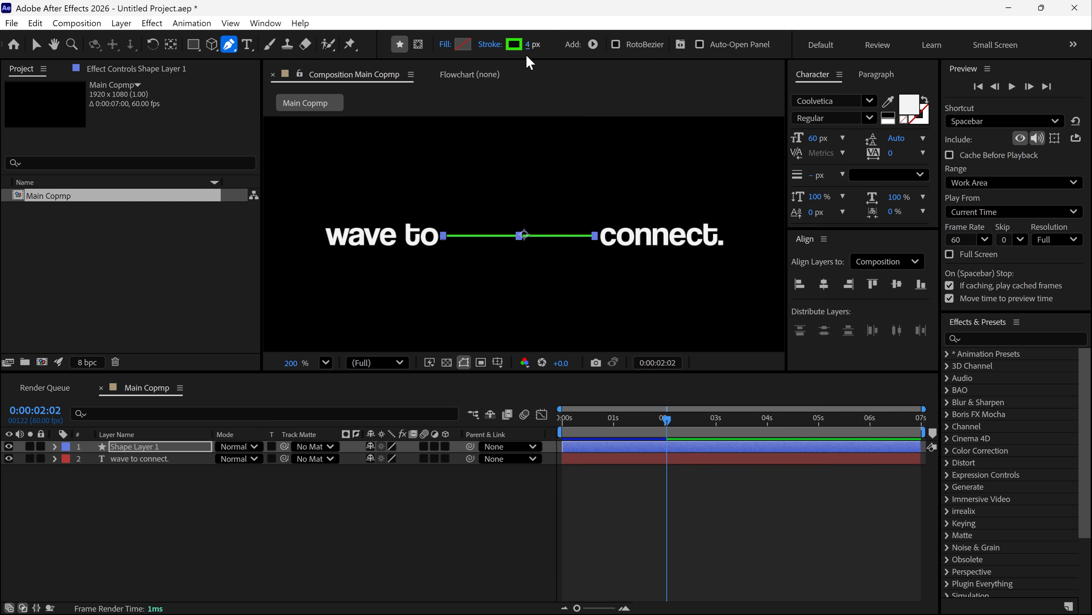
click(244, 513)
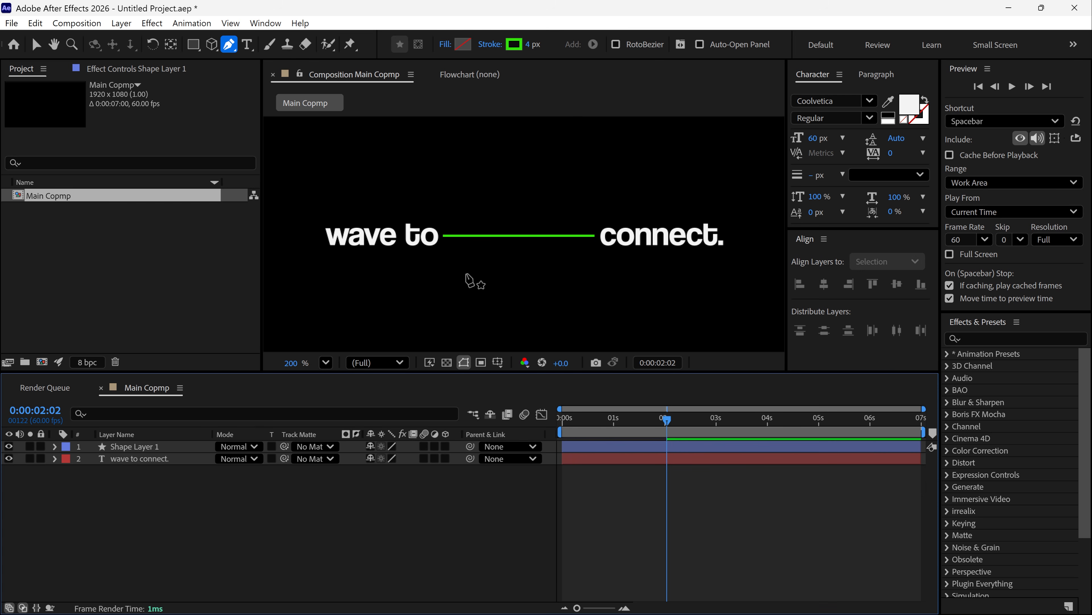
Rename the new shape layer as "Line 1"
click(128, 446)
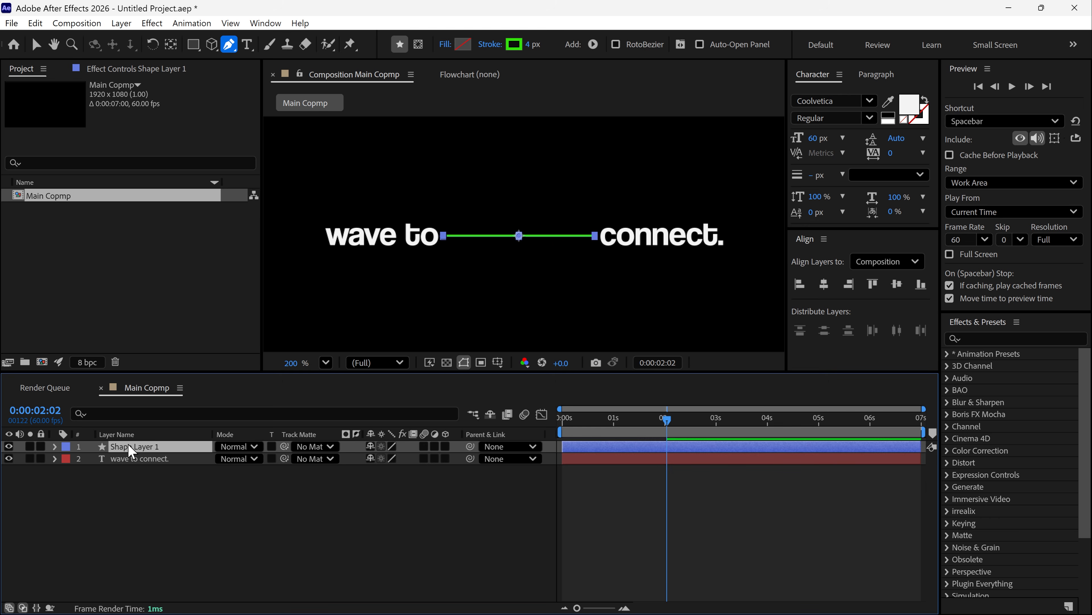
key(Return)
text(Line)
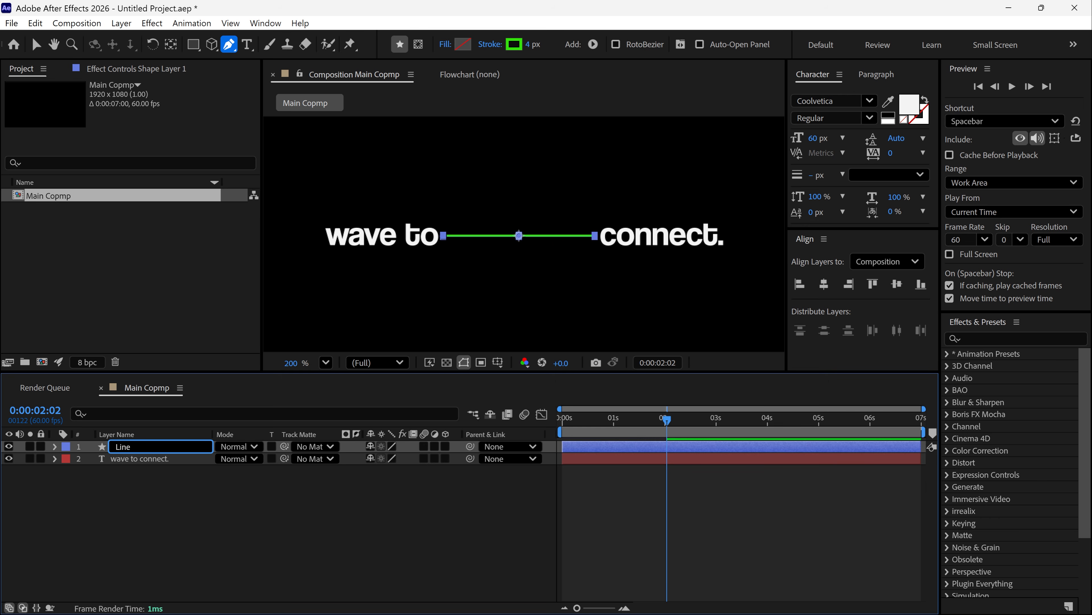
text( 1)
key(Return)
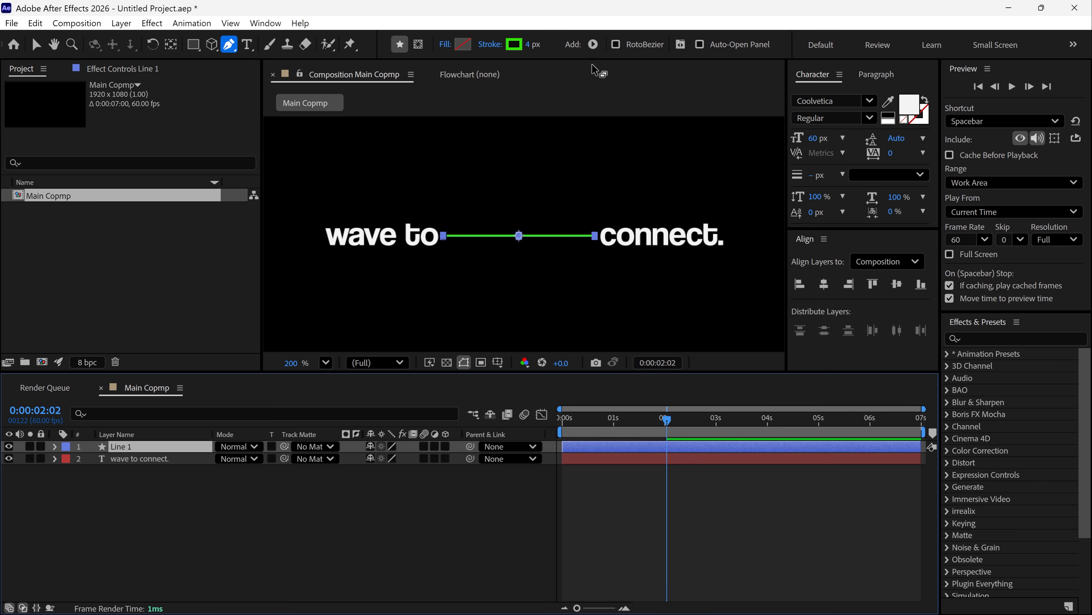
Add Trim Paths to Line 1, expand its properties and make the timeline area taller
click(593, 44)
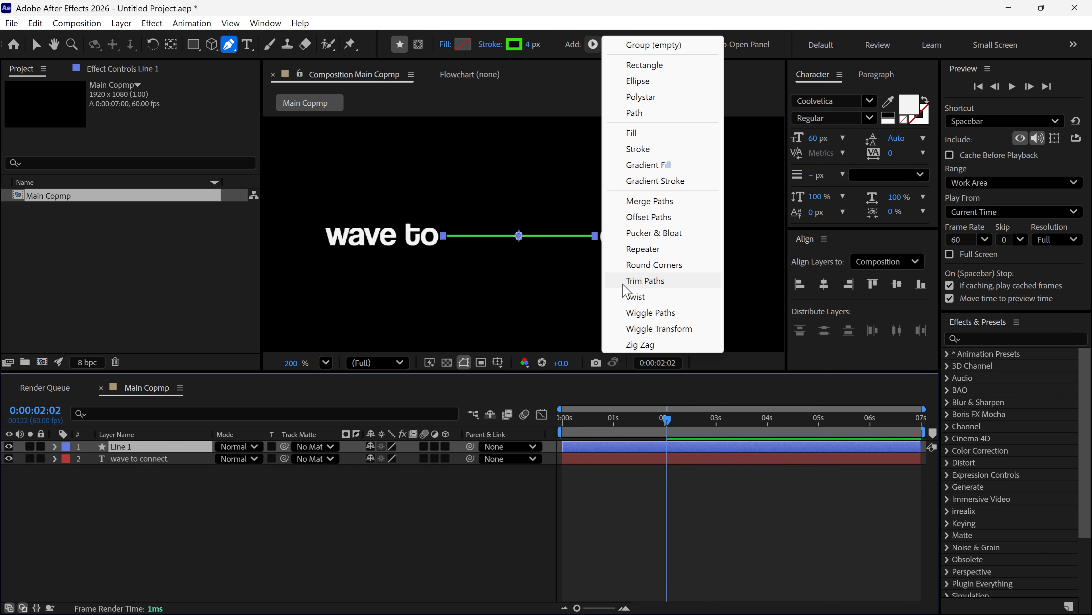
click(635, 282)
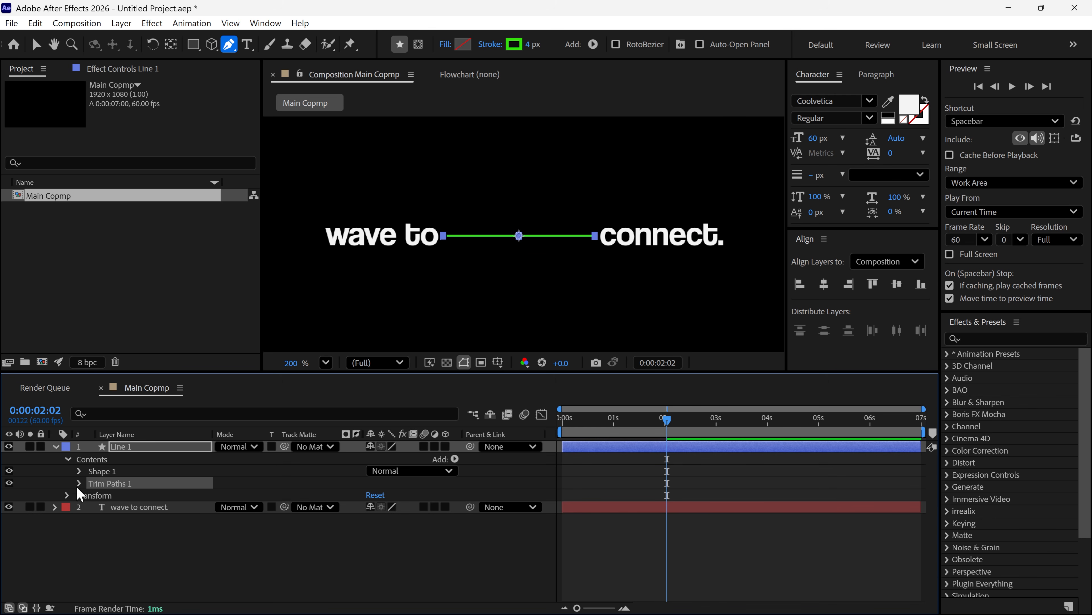
click(79, 483)
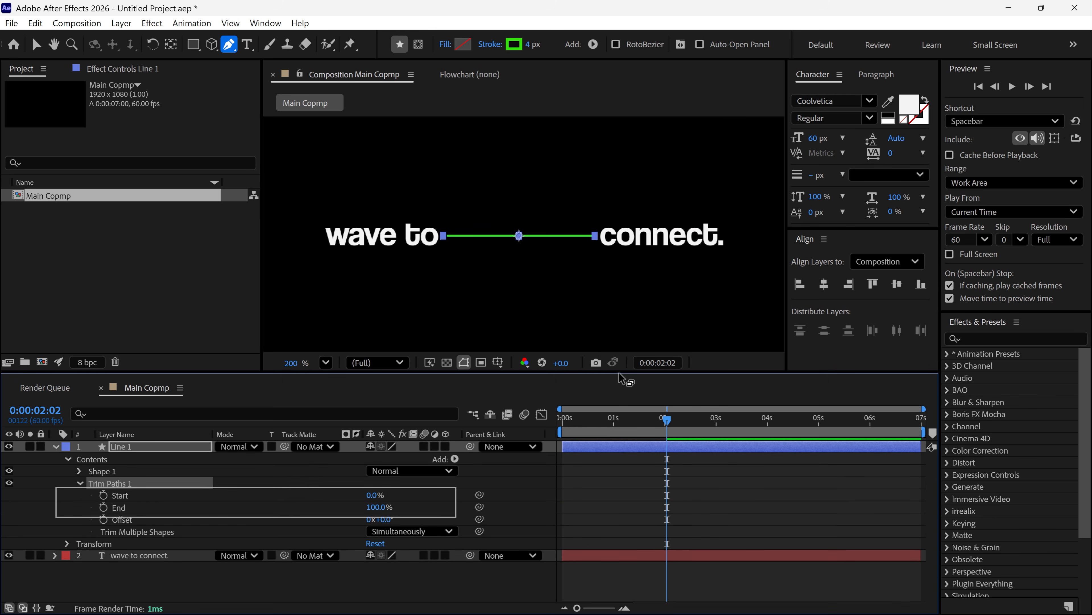
drag(624, 373, 624, 339)
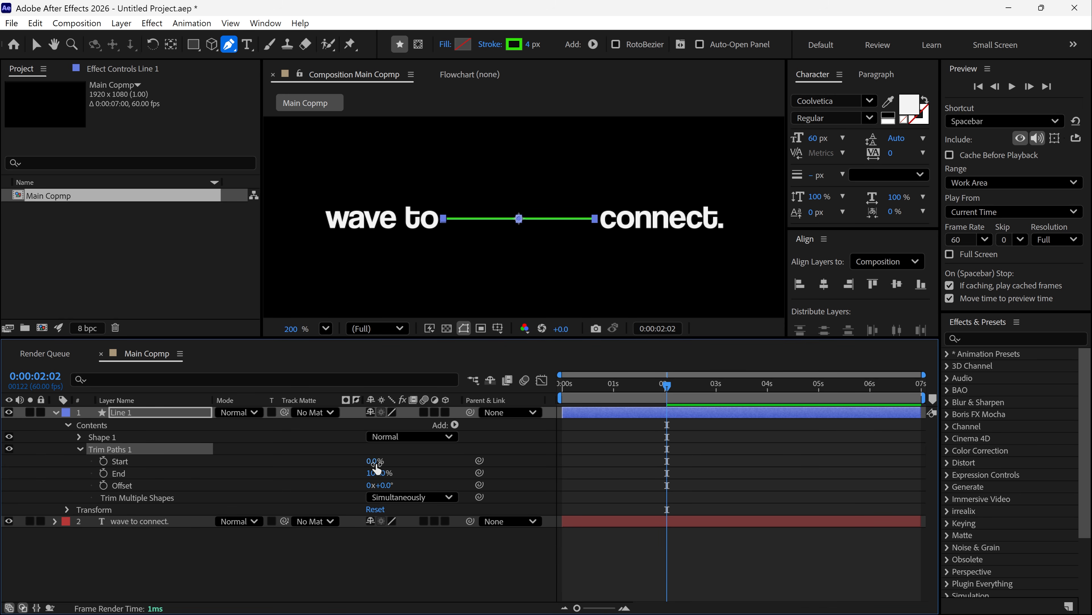
drag(374, 463, 347, 476)
key(ctrl+z)
key(ctrl+z)
Keyframe Trim Paths Start at 0% and End at 100% at 0:00:02:02, and set both to 50% at 0:00:00:59
click(103, 461)
click(103, 473)
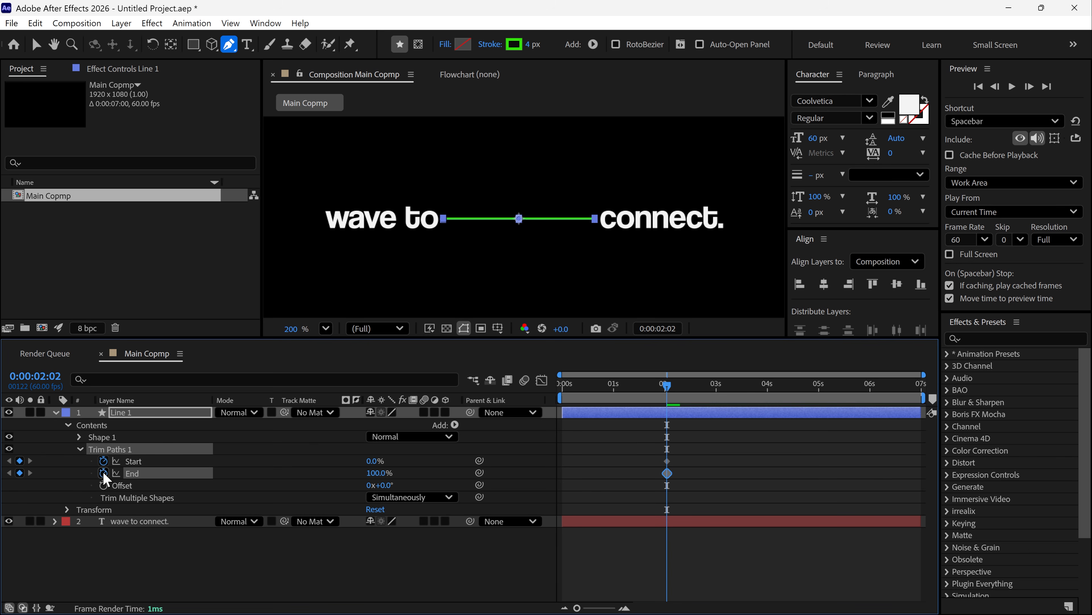
drag(666, 392, 615, 417)
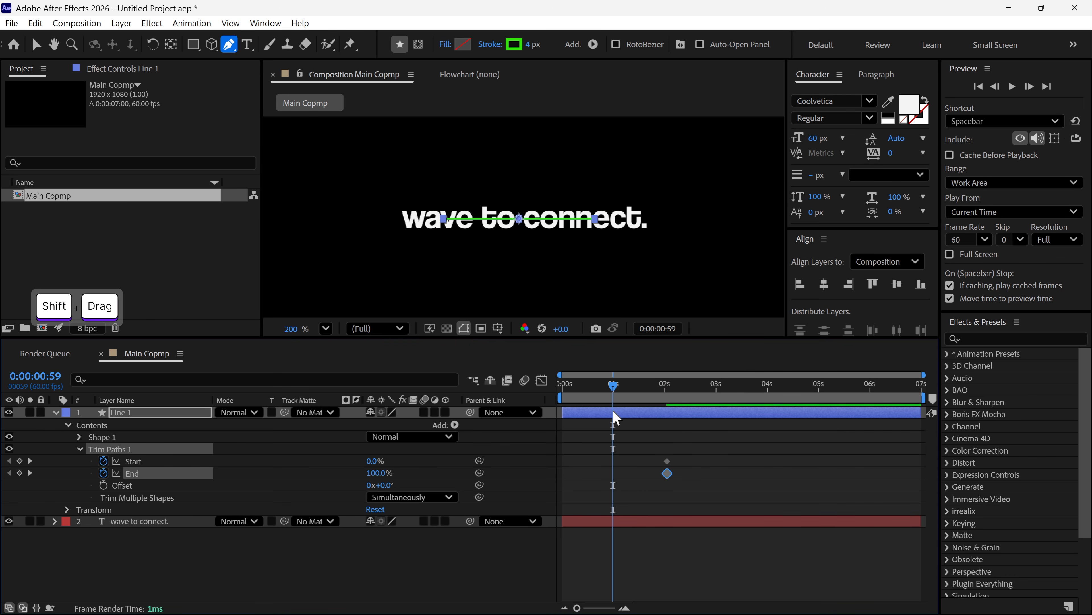
drag(371, 463, 377, 462)
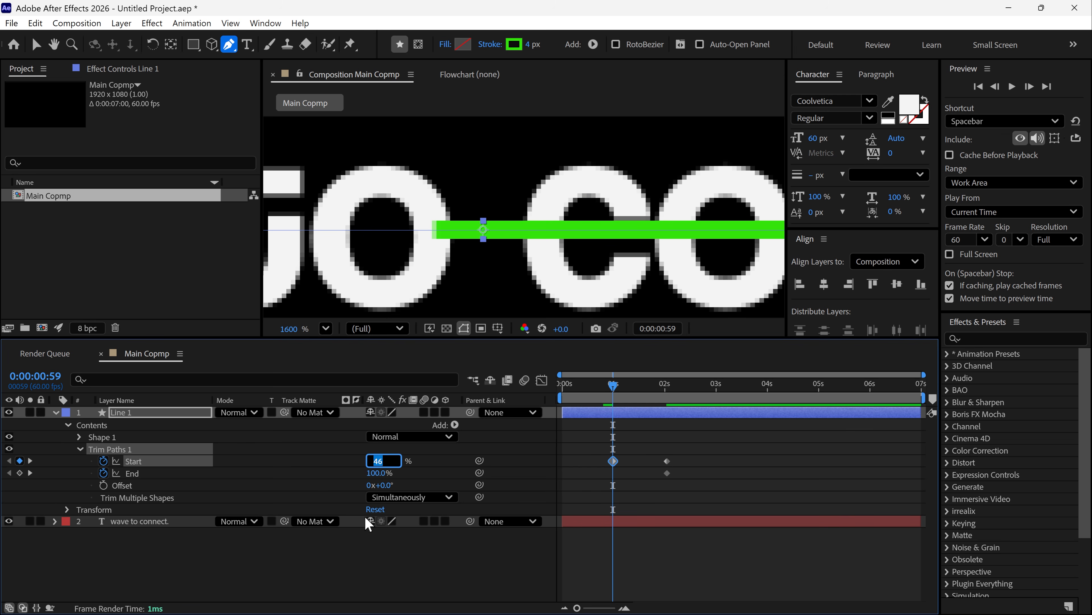
text(50)
key(Return)
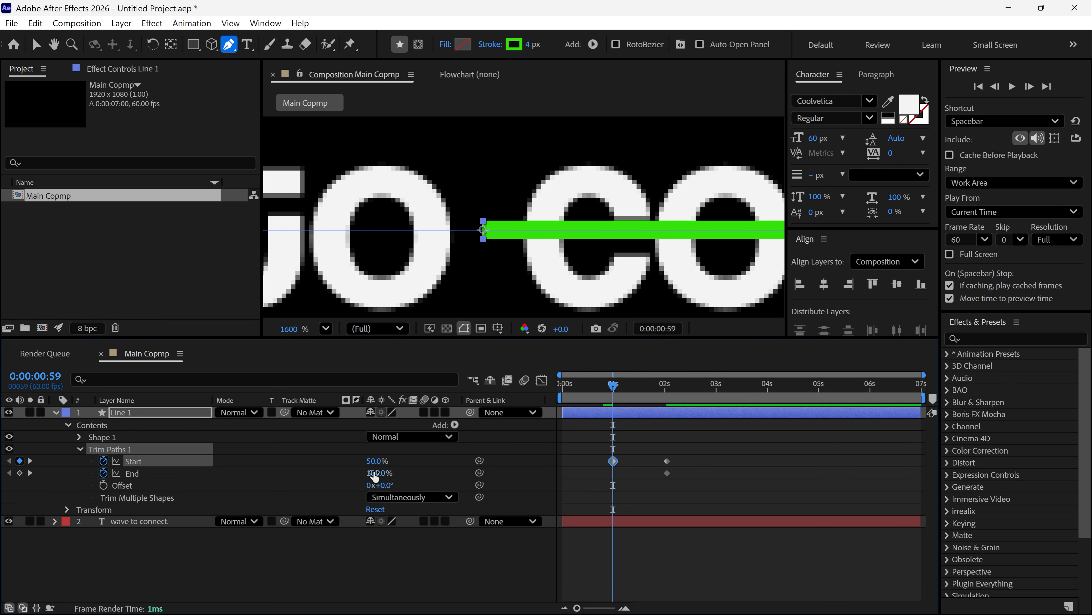
drag(374, 475, 344, 476)
click(378, 472)
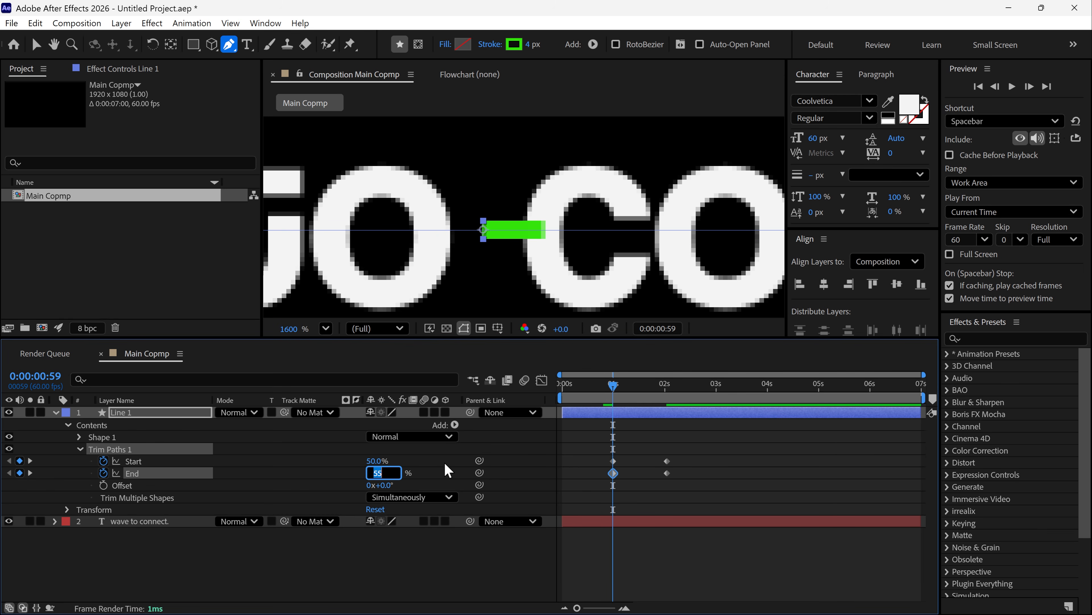
text(50)
key(Return)
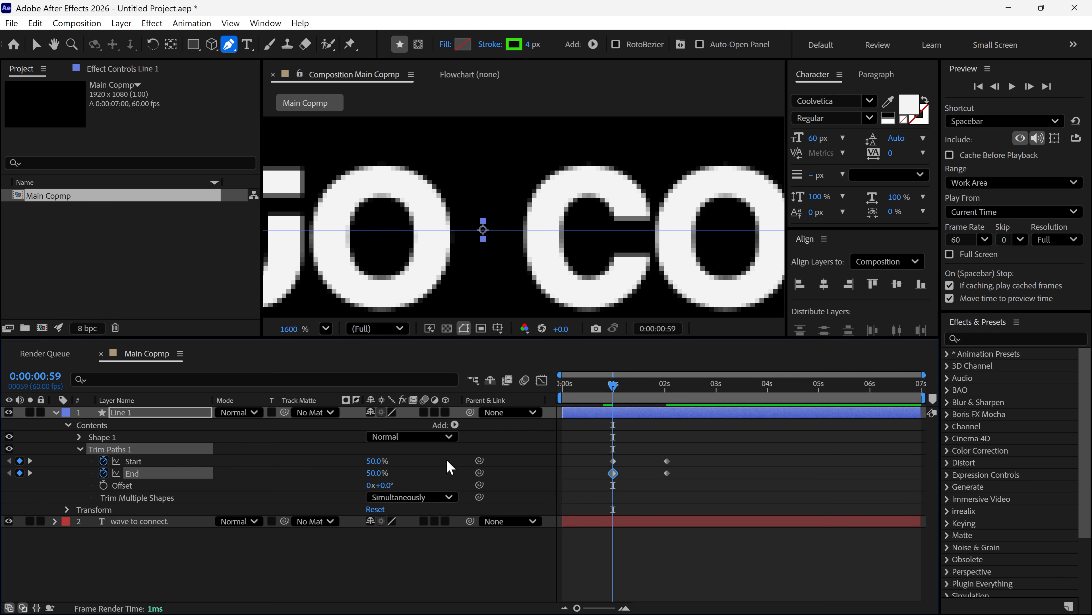
Preview the line growing outward from its centre as the words split apart
key(comma)
key(comma)
key(comma)
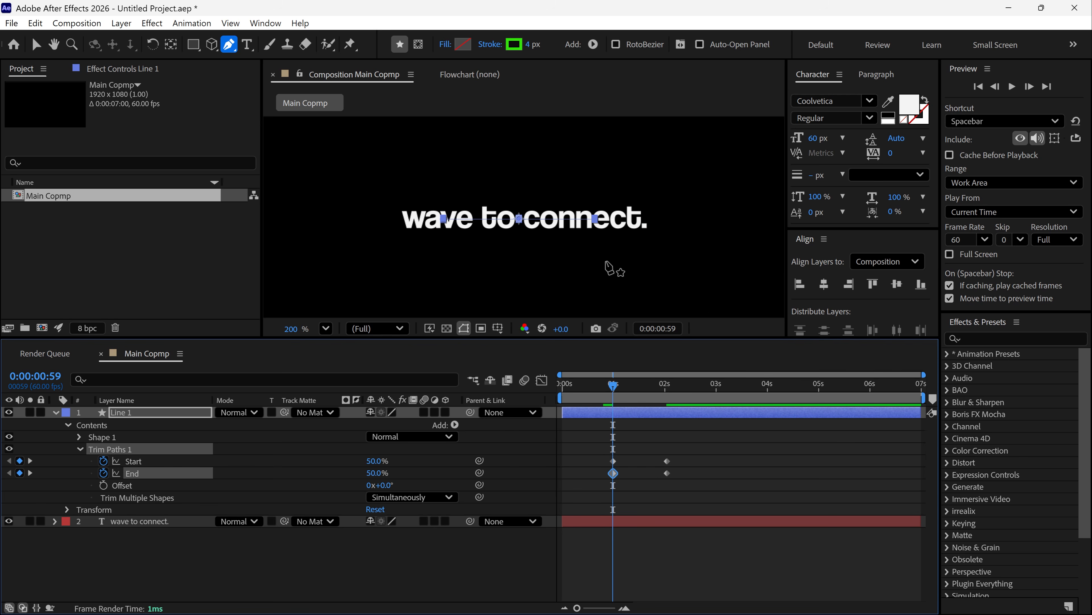
key(space)
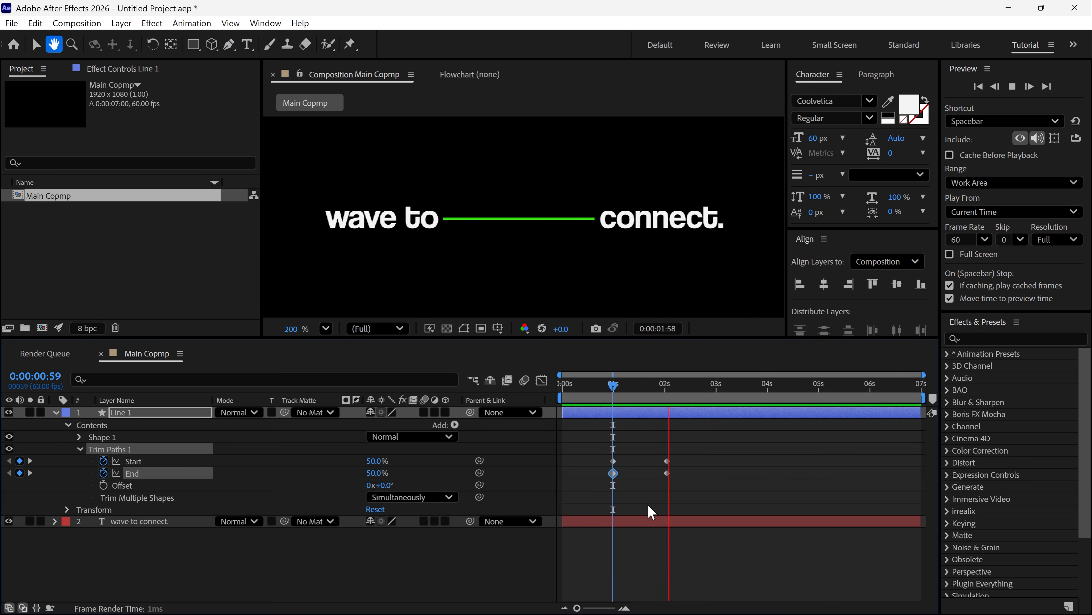
key(space)
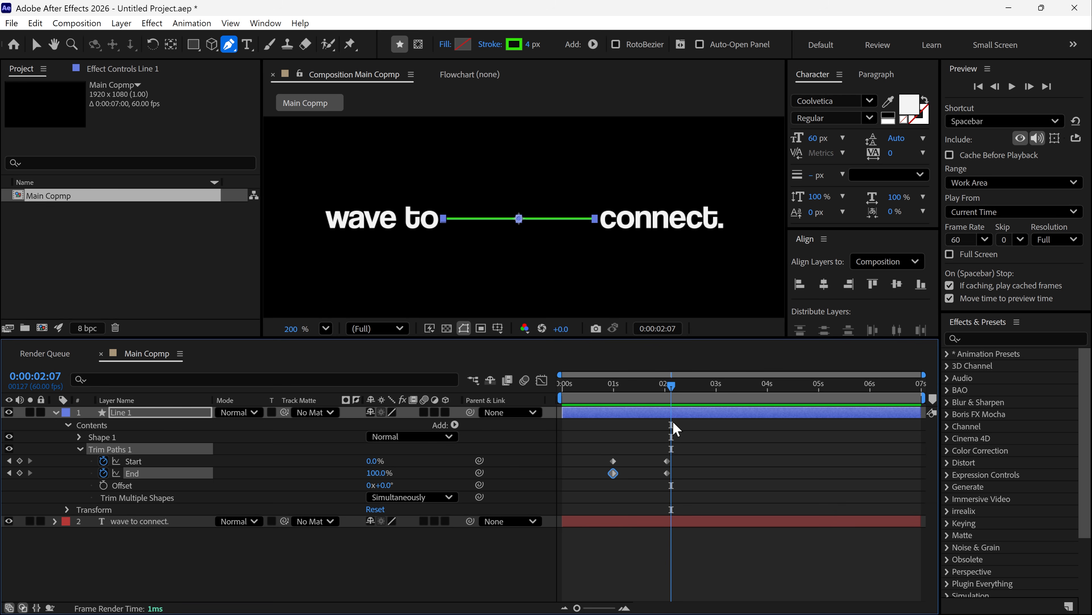
Apply Easy Ease to all four Trim Paths Start and End keyframes and open the graph editor
key(v)
drag(686, 443, 604, 489)
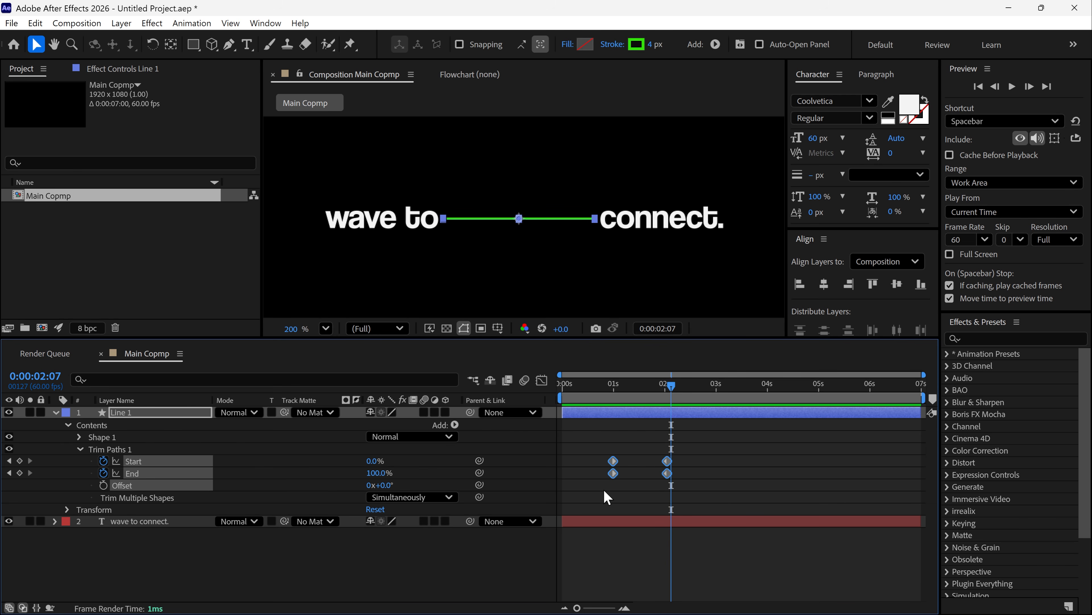
key(F9)
click(542, 380)
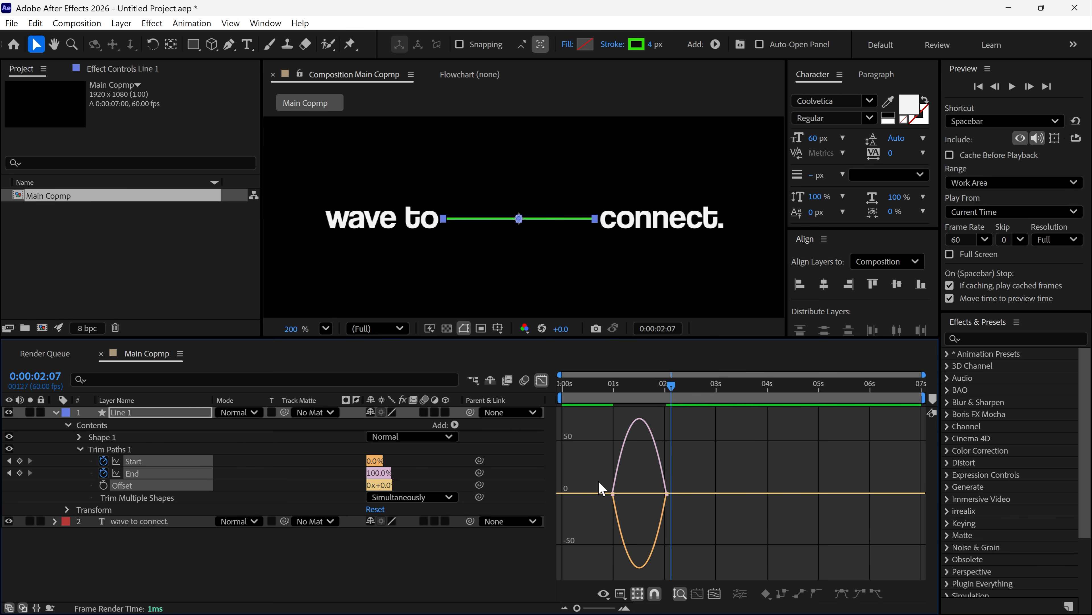
Pull the speed graph handles of the Start and End keyframes inward for a steeper speed peak
drag(599, 481, 620, 500)
drag(685, 479, 601, 503)
drag(621, 493, 627, 494)
drag(658, 493, 650, 495)
Preview the eased line together with the text split, replaying it from 0:00:00:59
key(space)
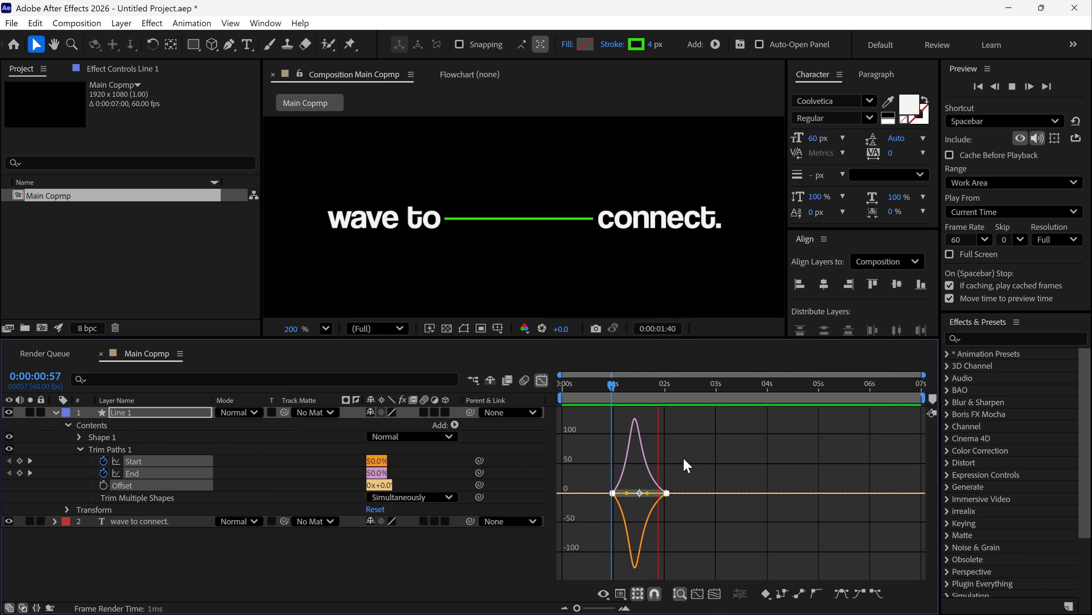
key(space)
click(613, 390)
key(space)
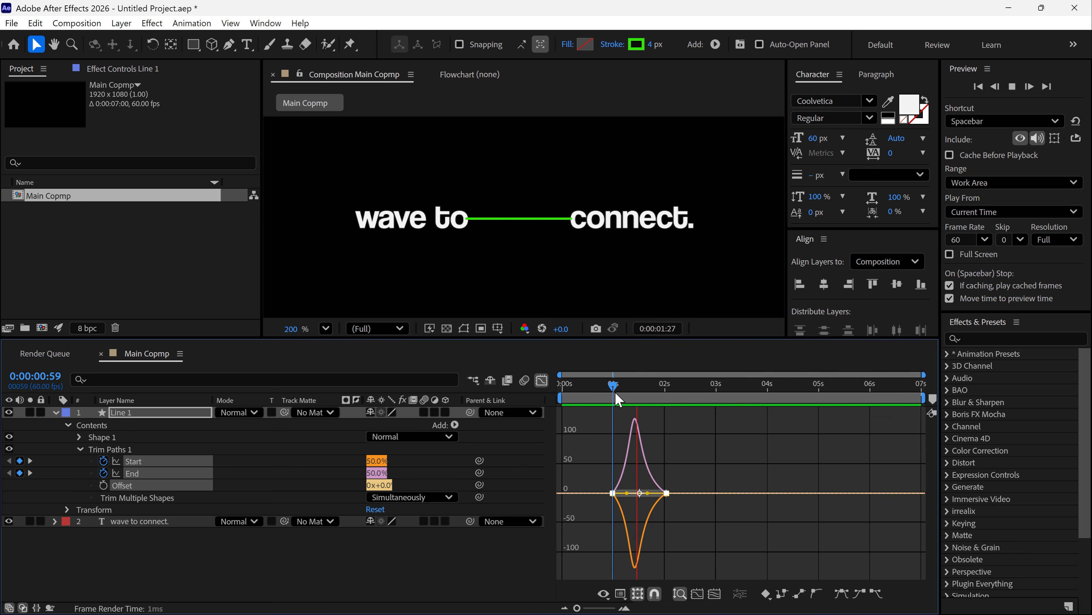
Close the graph editor and preview the finished line and text animation from the beginning of the composition
key(space)
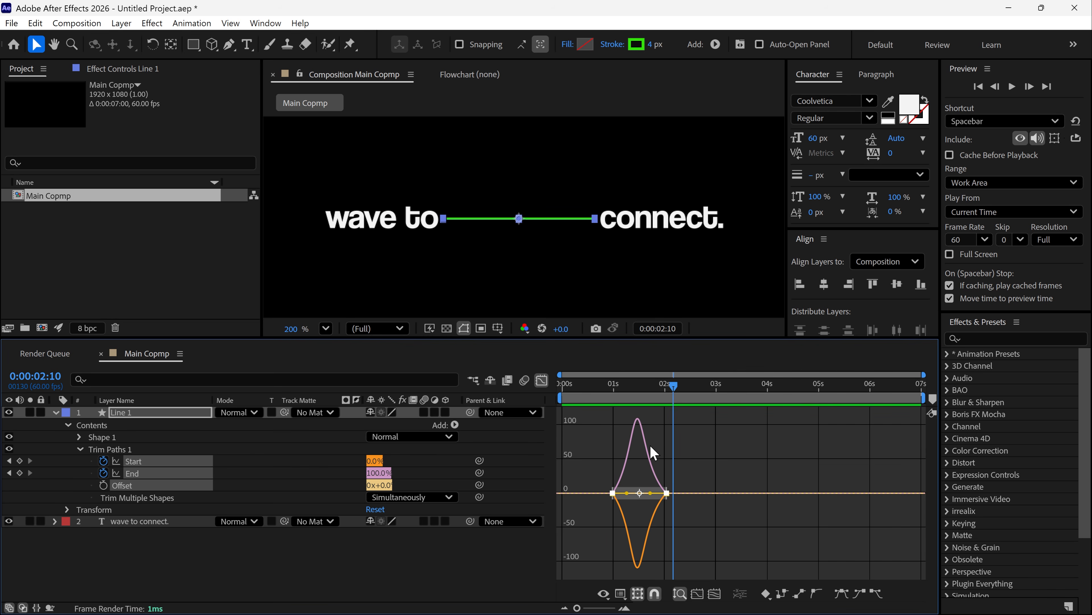
click(543, 381)
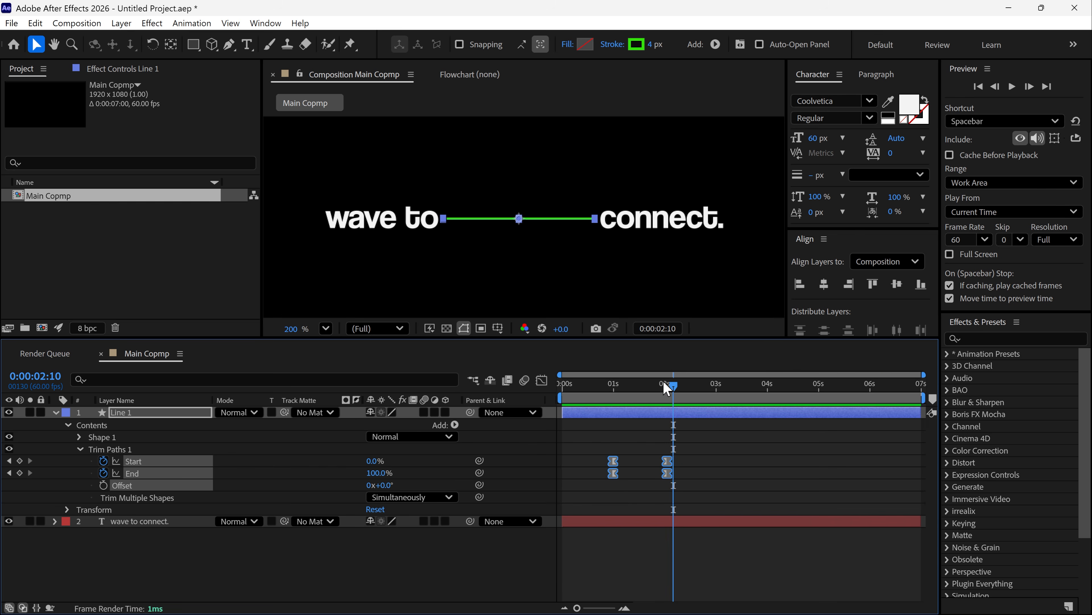
drag(670, 385, 559, 403)
key(space)
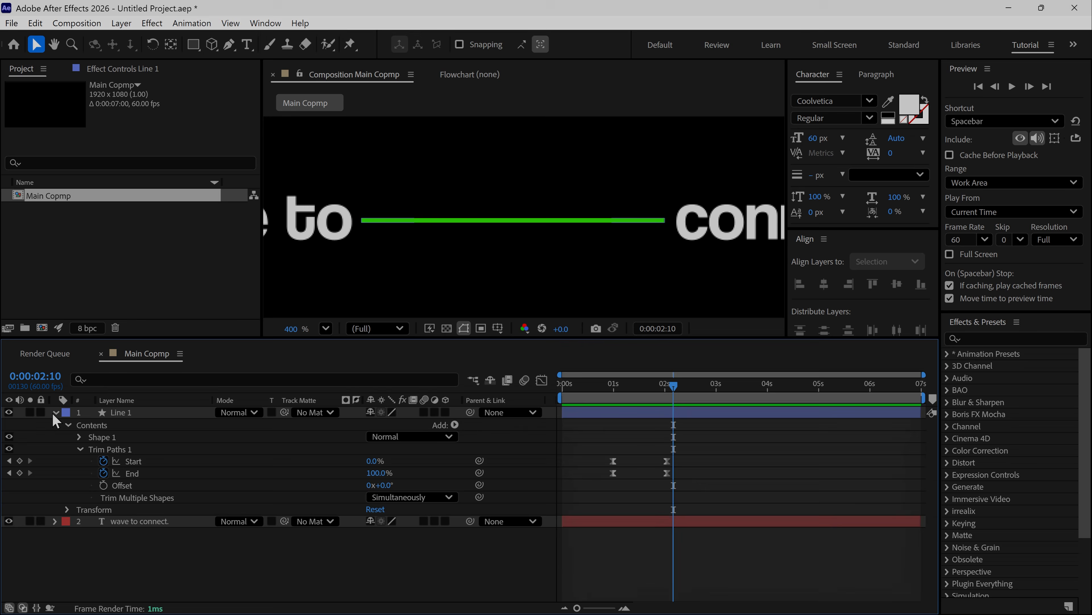
Pre-compose the Line 1 layer as "Line animation", moving all attributes into it, and open the new composition
click(54, 412)
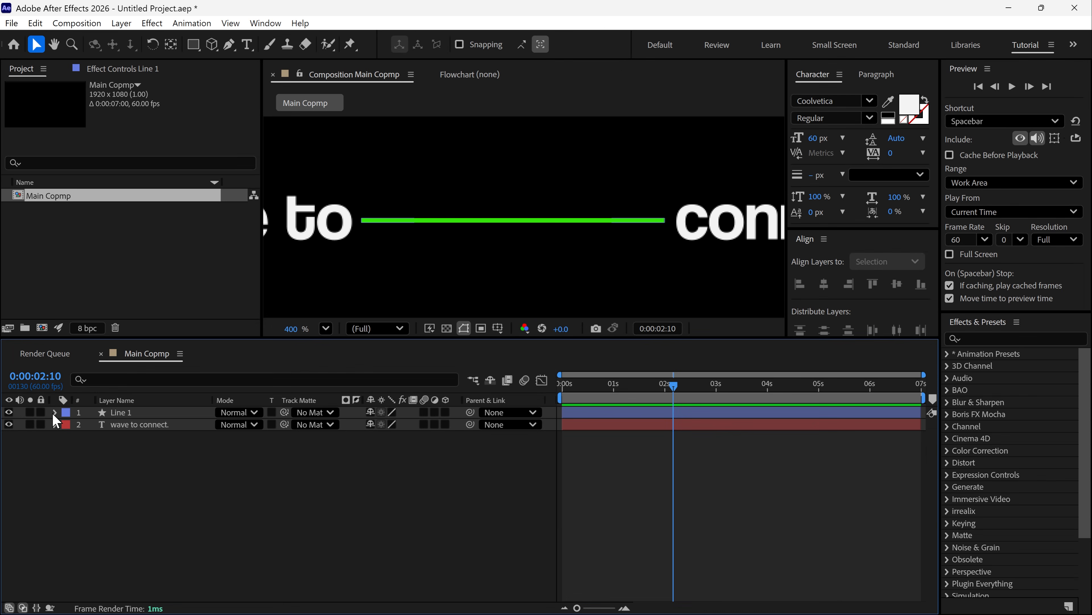
click(165, 413)
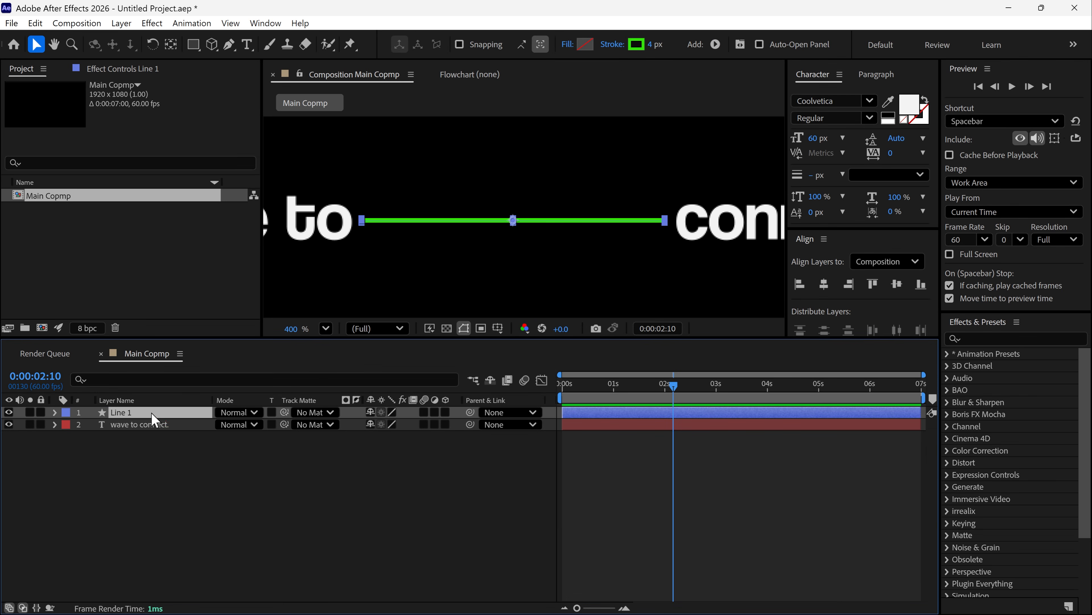
right_click(151, 414)
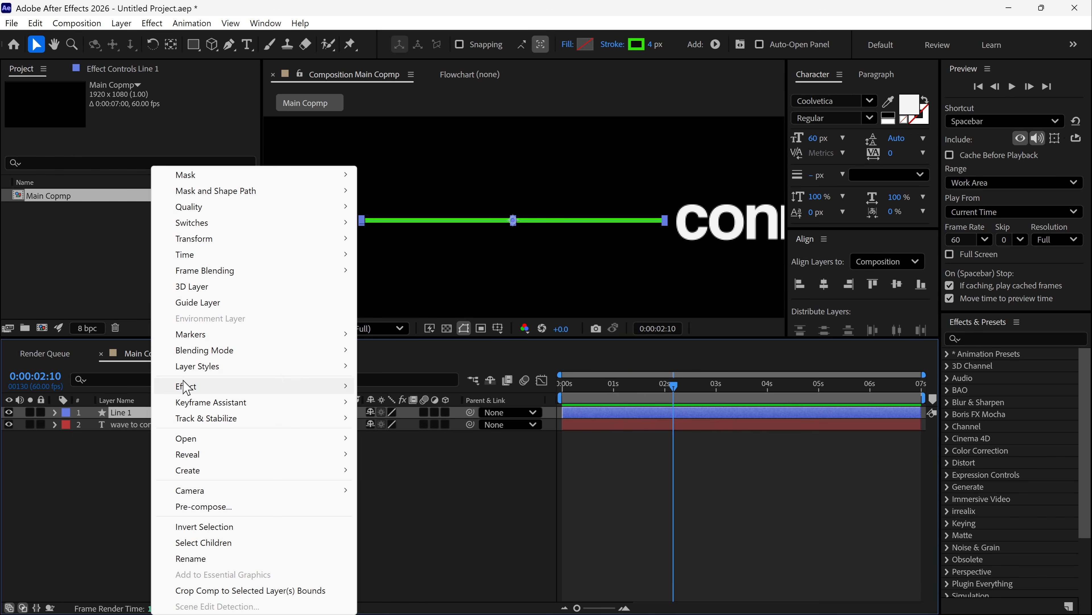
click(192, 508)
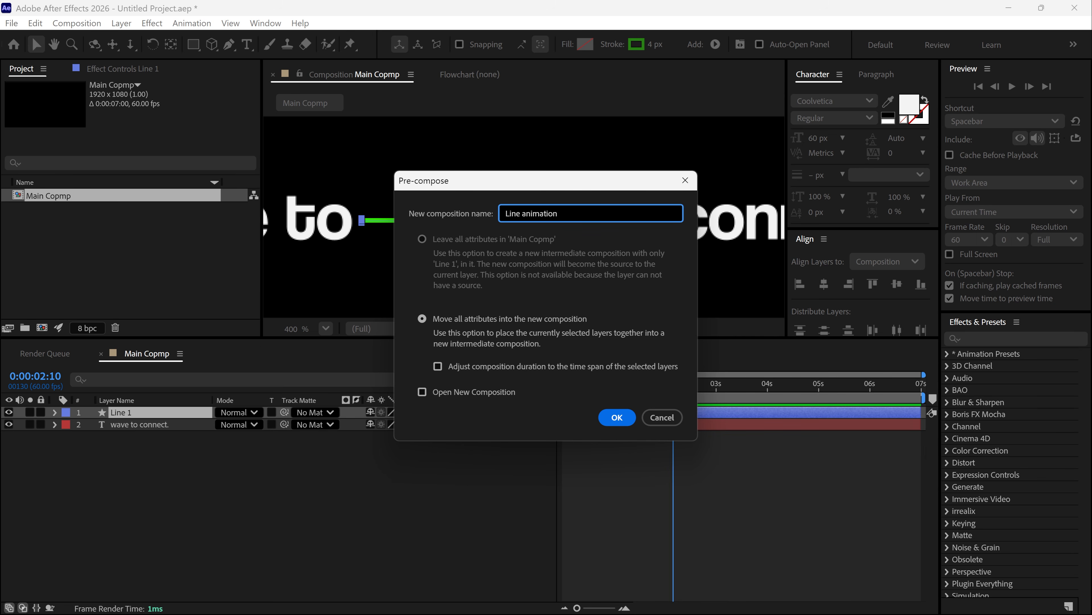
click(610, 415)
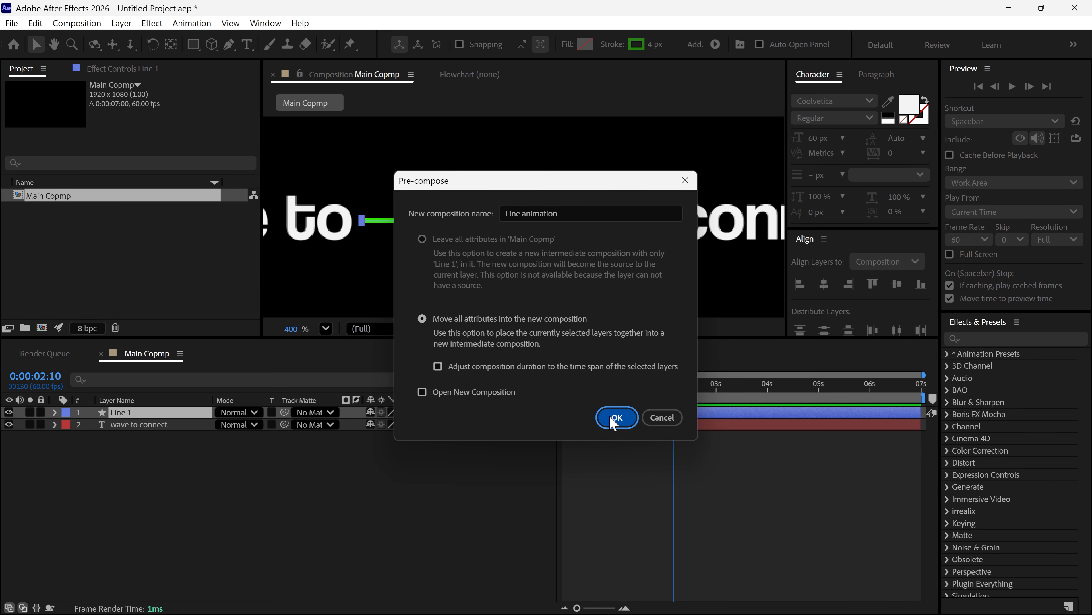
double_click(168, 414)
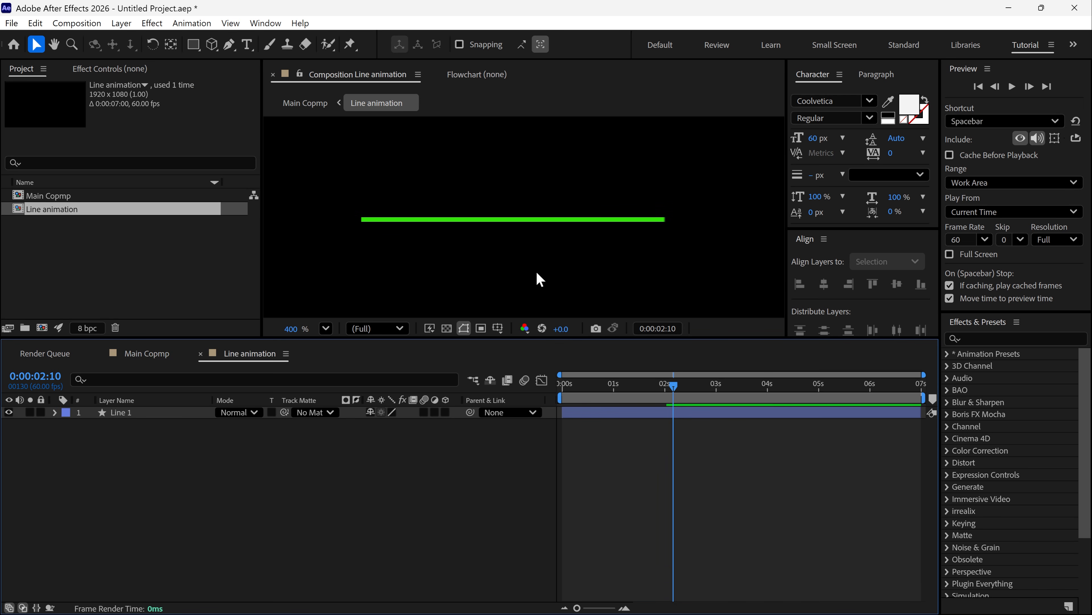
Show the rulers and place vertical guides at the ends of the line and its full path, plus horizontal guides above and below
key(ctrl+r)
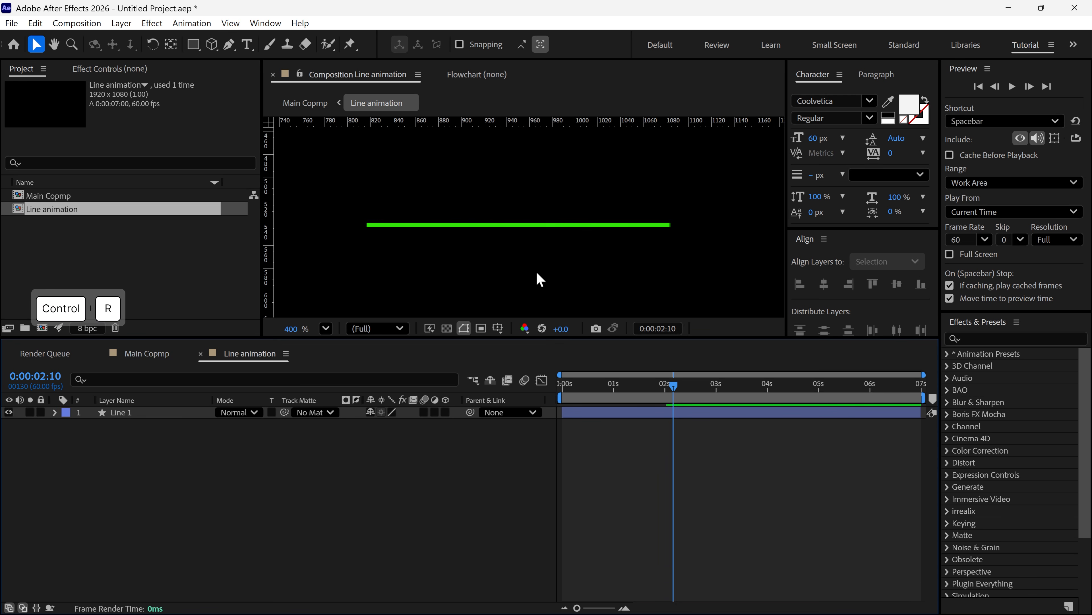
drag(267, 239, 366, 235)
drag(675, 257, 672, 263)
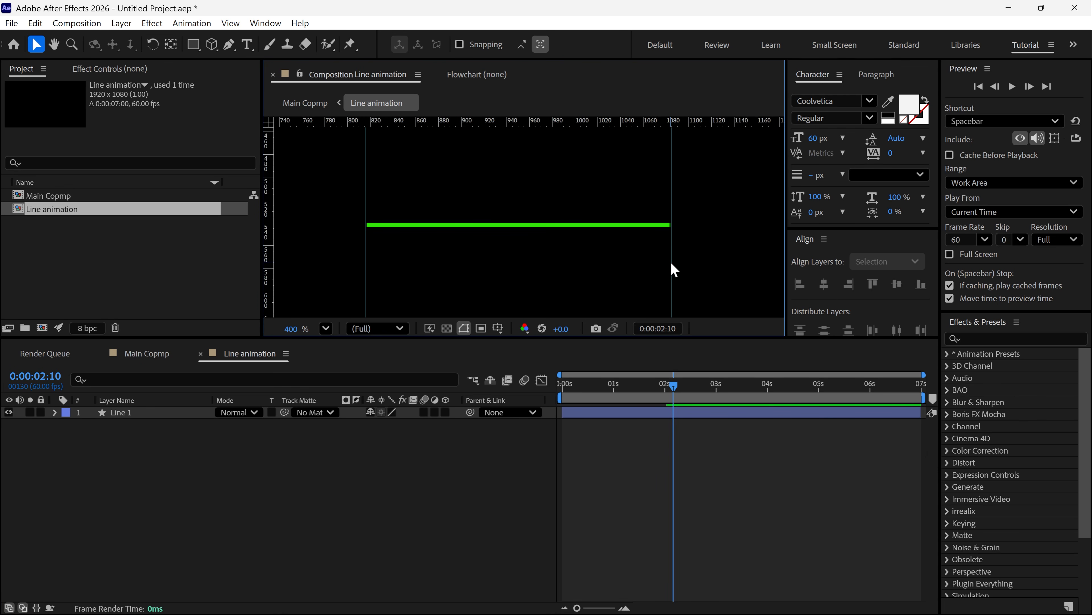
drag(267, 265, 725, 262)
key(ctrl+a)
key(comma)
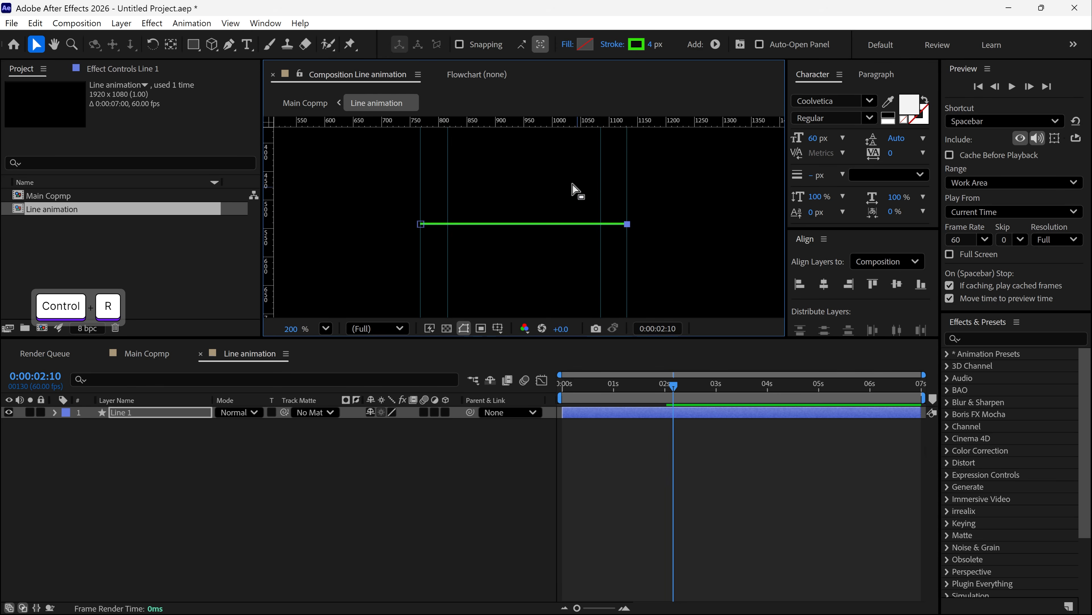
drag(535, 124, 524, 286)
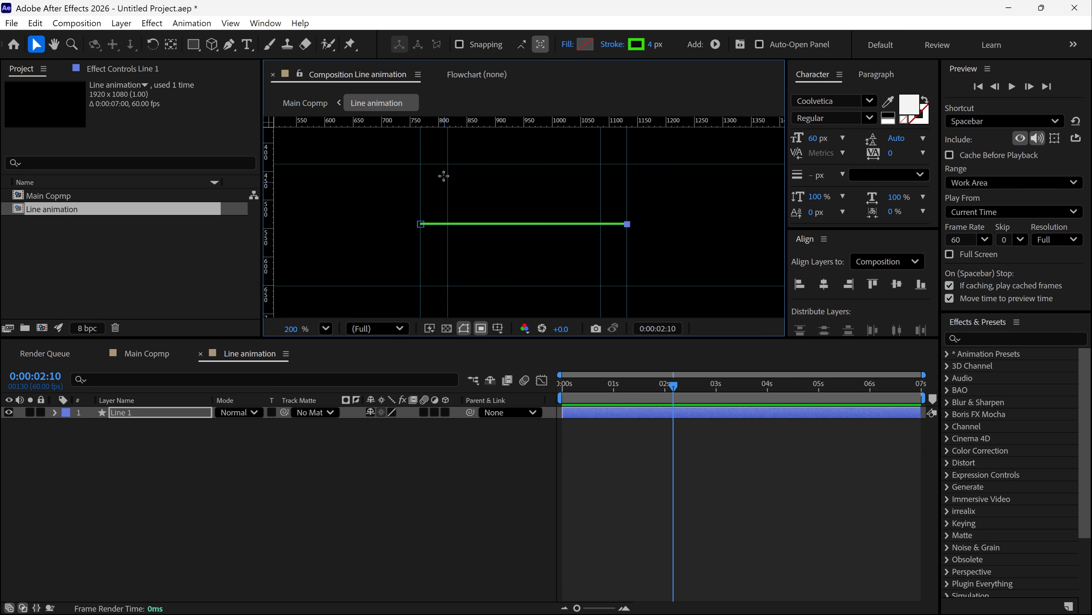
Crop the composition to a region of interest of about 270 x 211 px around the green line, and hide the rulers
drag(446, 162, 603, 285)
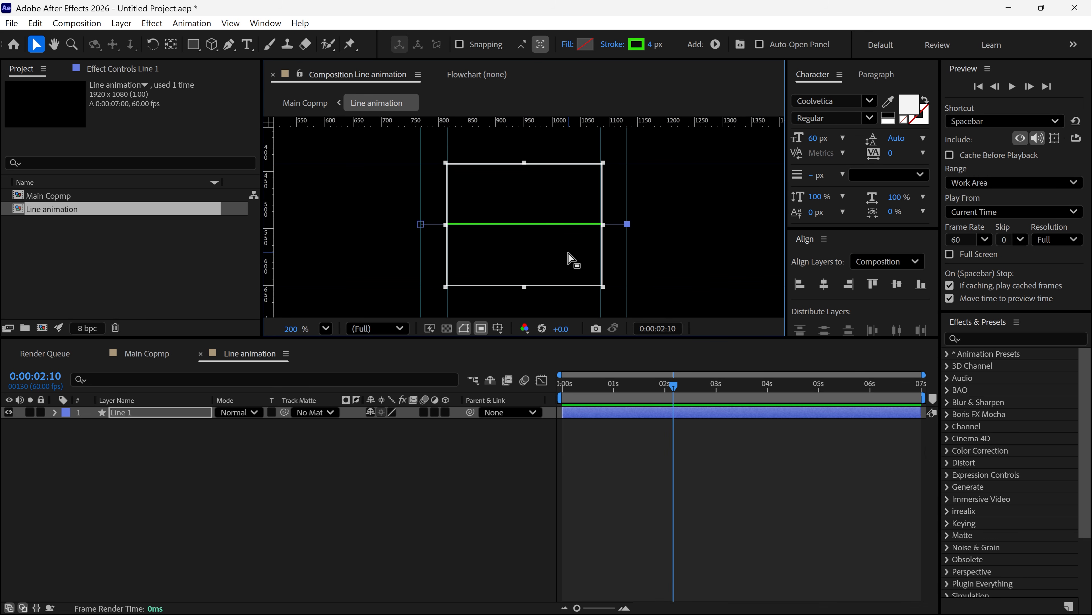
click(80, 25)
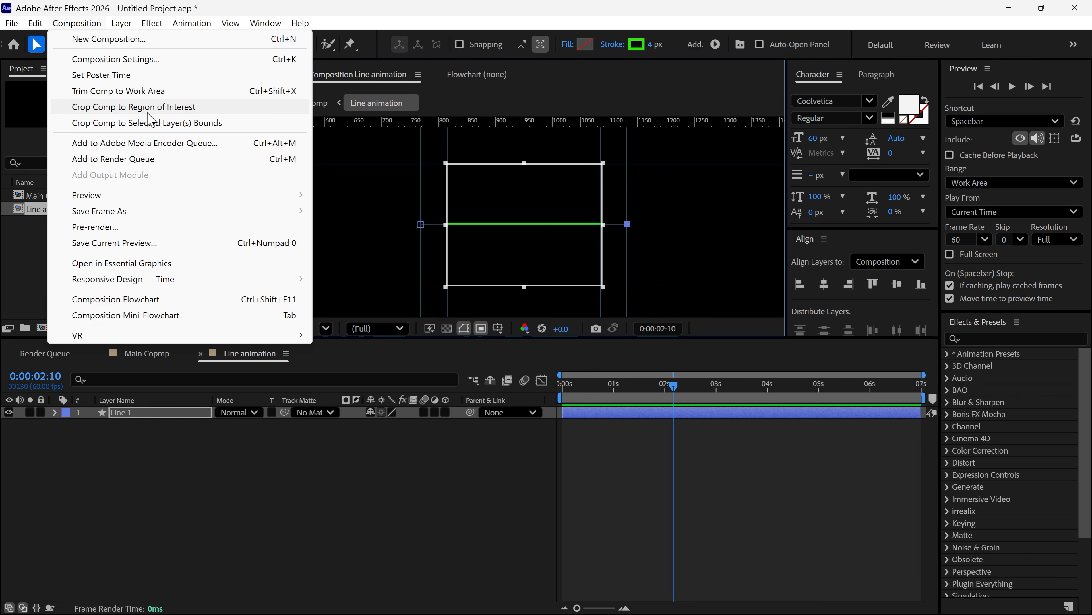
click(171, 113)
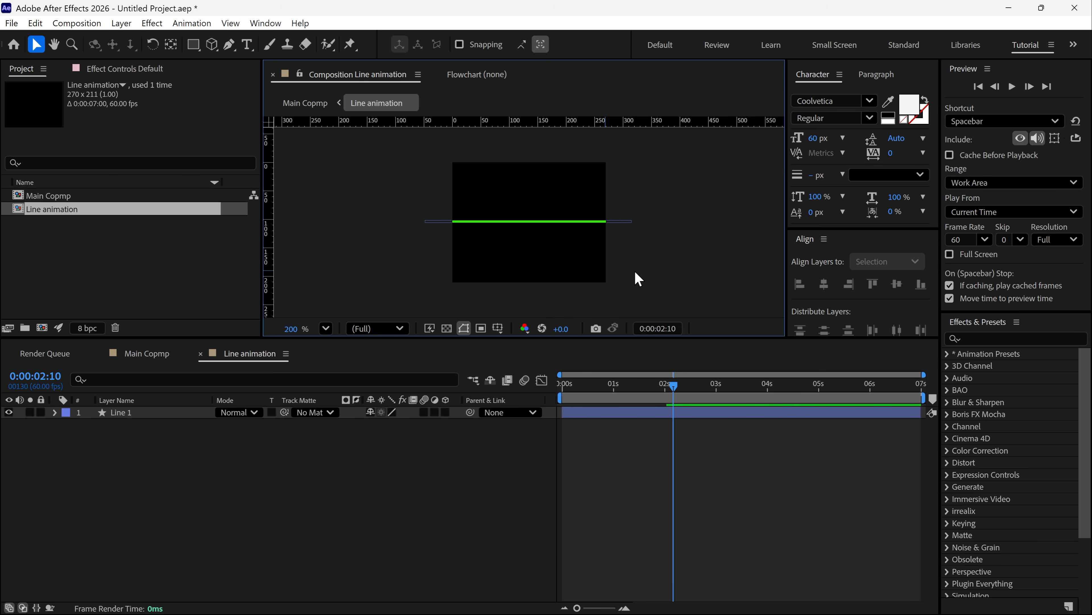
key(shift+slash)
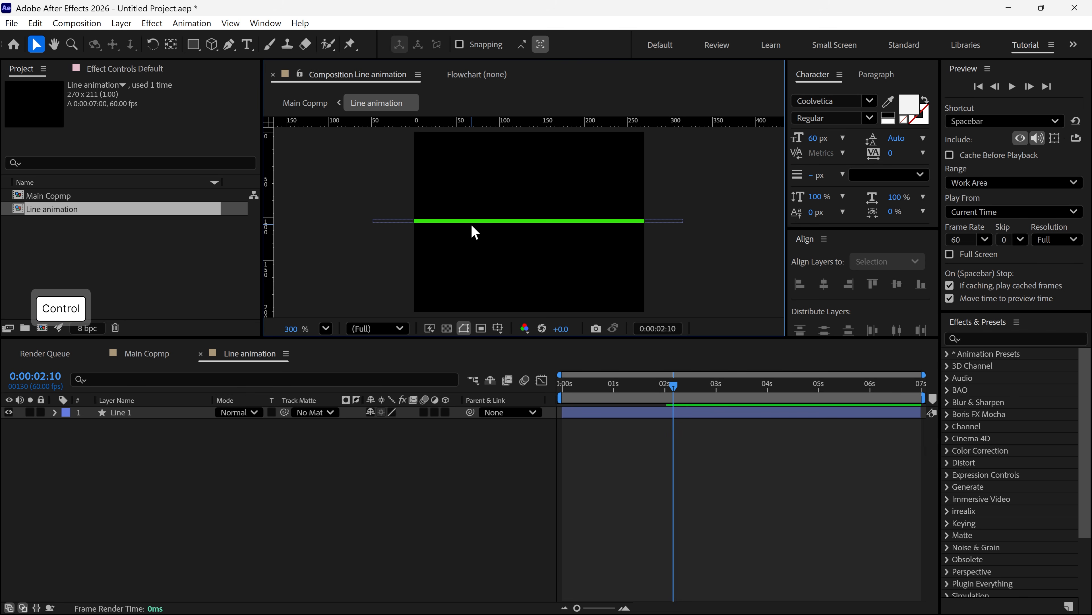
key(ctrl+r)
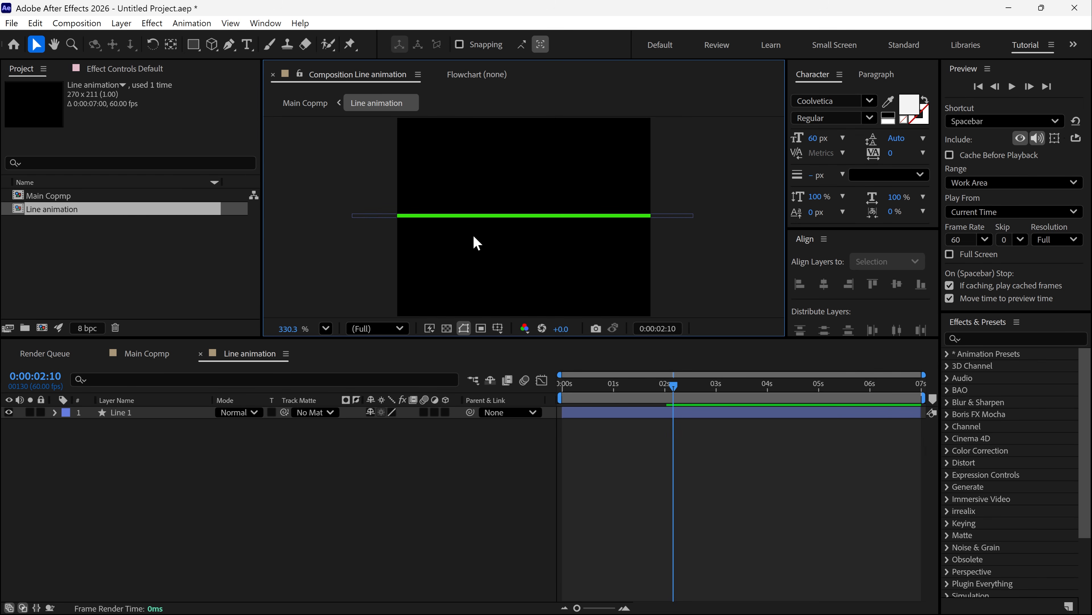
Find the Wave Warp effect and apply it to the Line 1 layer
click(151, 413)
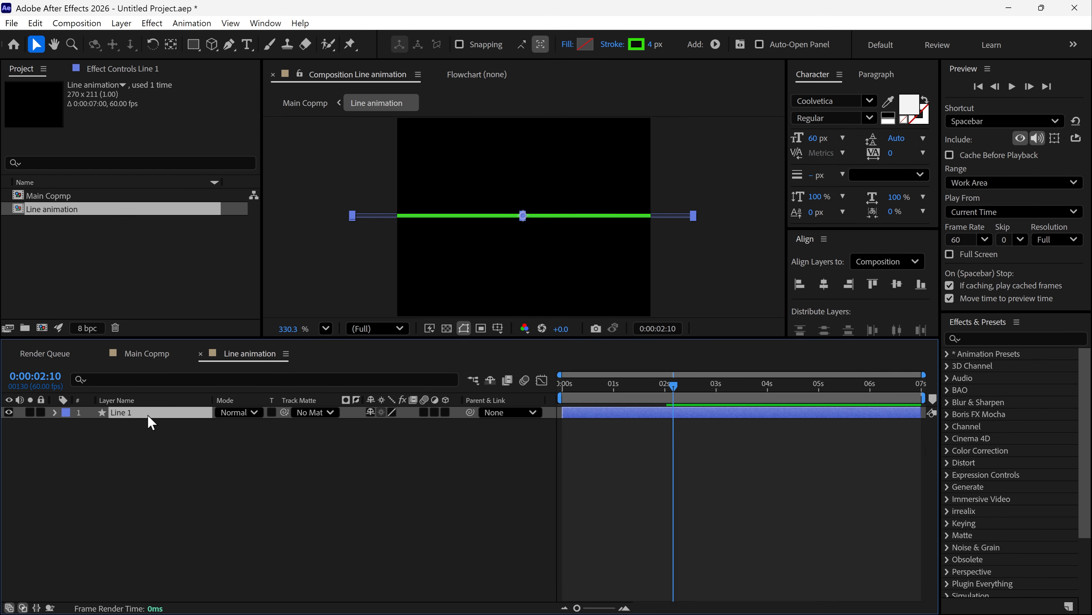
click(1001, 337)
text(wave)
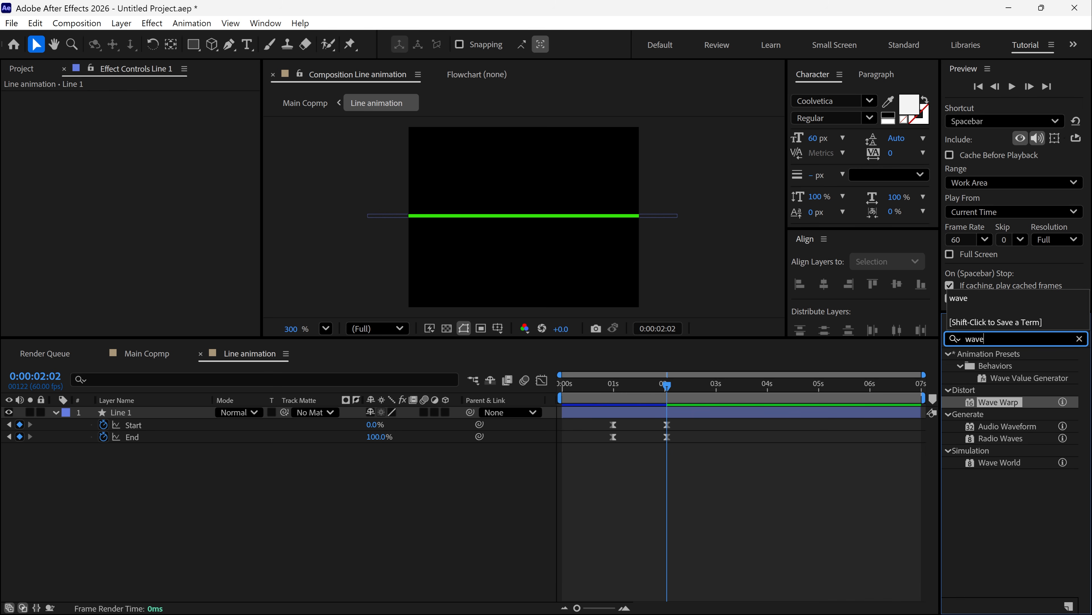
drag(997, 405, 693, 416)
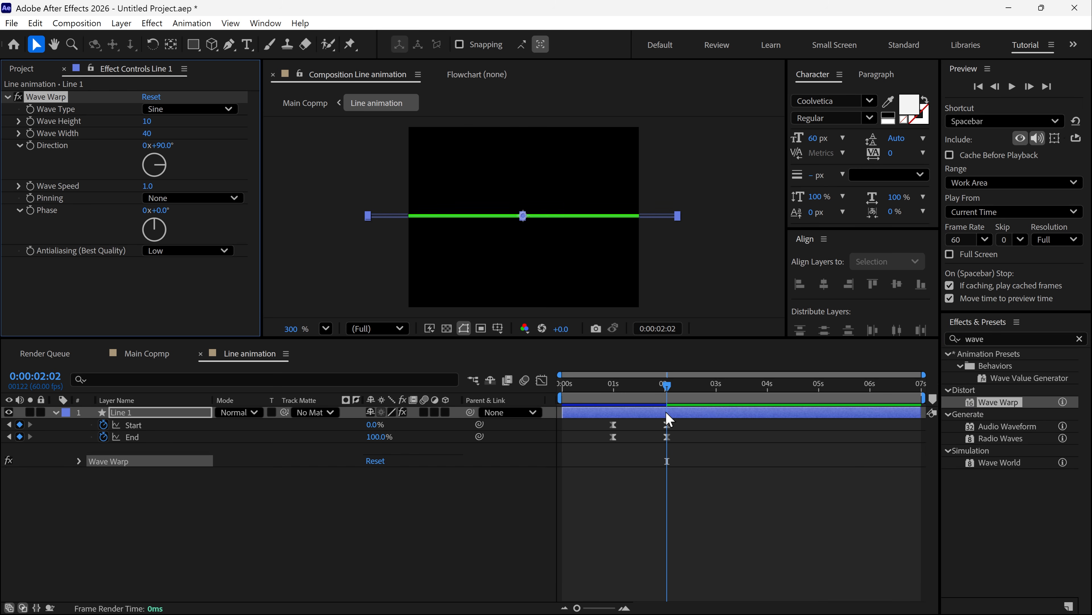
Preview the Wave Warp motion and examine up close how both ends of the line move
key(space)
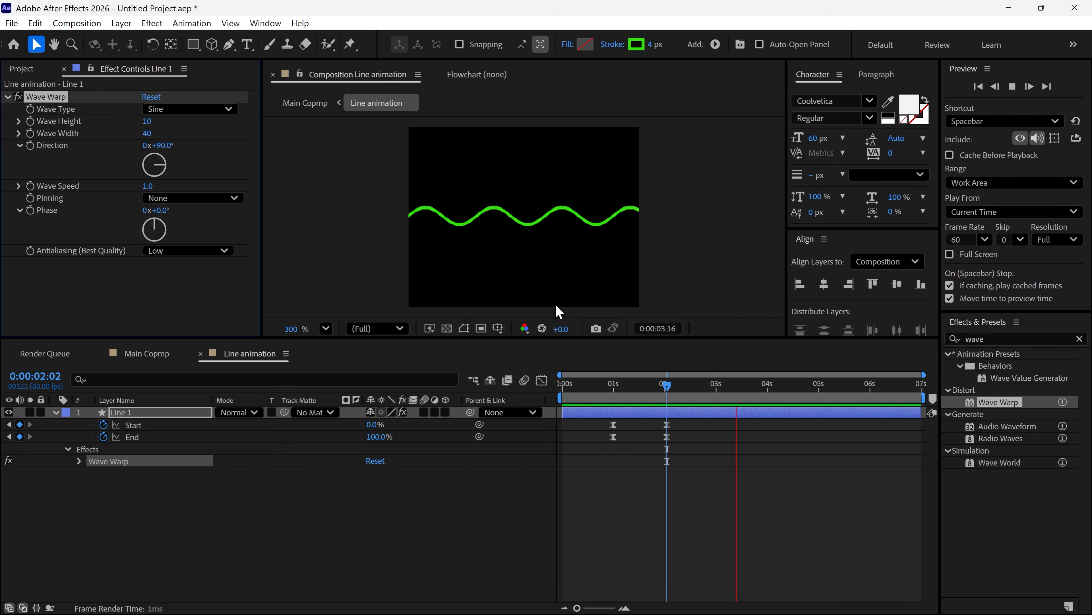
key(space)
scroll(520, 245, up, 3)
scroll(522, 244, down, 2)
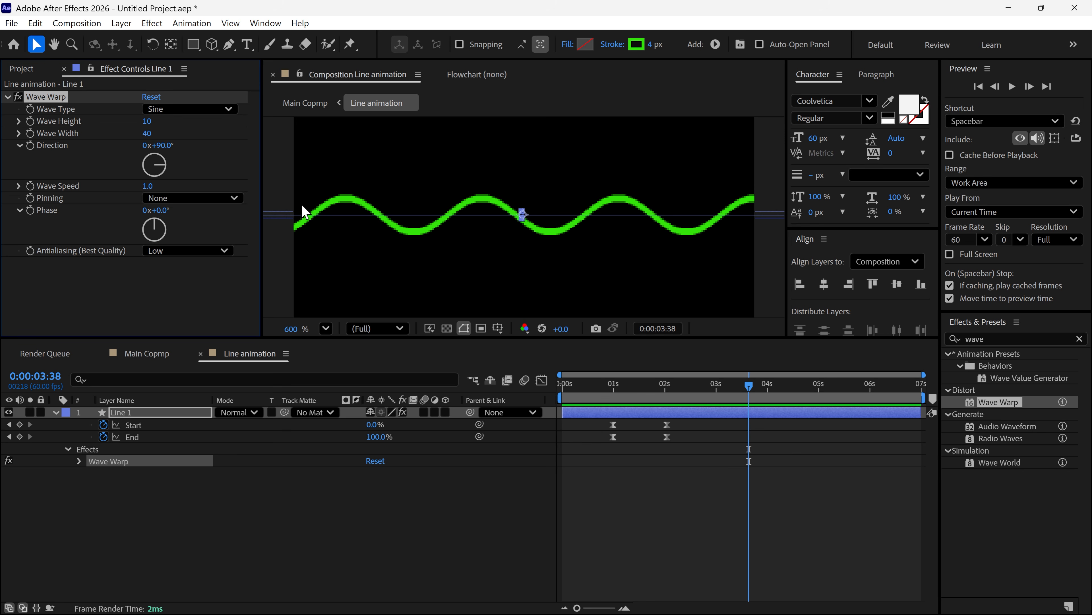
key(space)
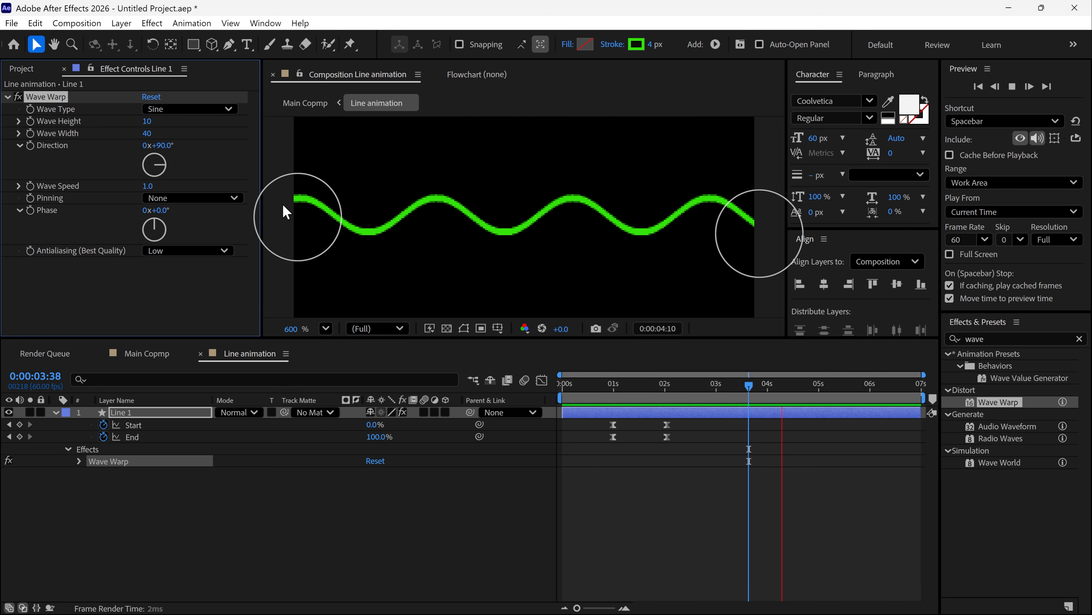
drag(759, 397, 675, 421)
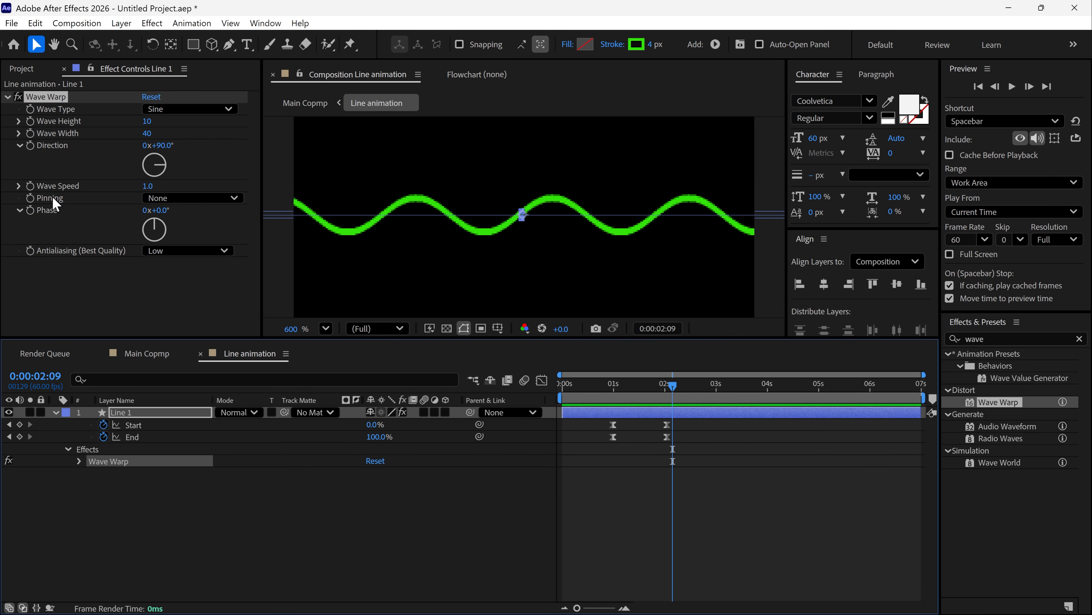
Set the Wave Warp Pinning to All Edges and preview the line with its ends pinned
click(196, 199)
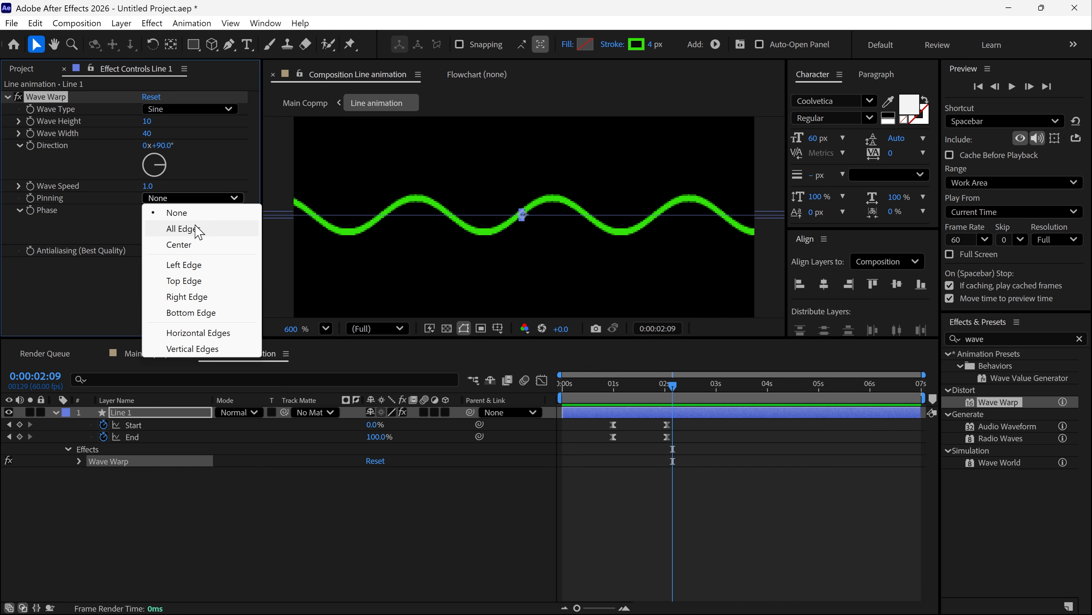
click(183, 228)
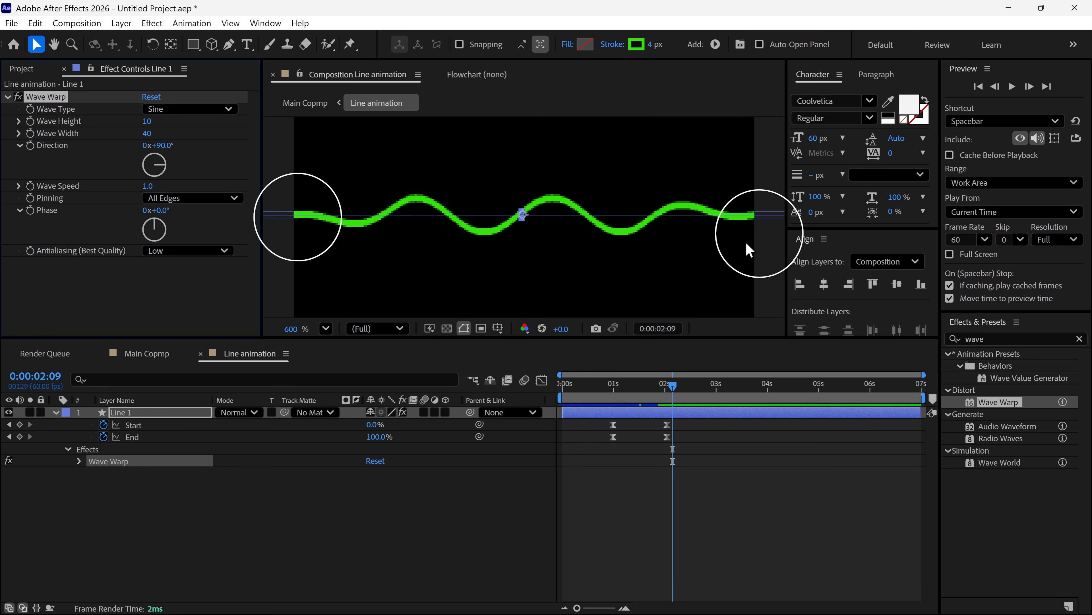
key(space)
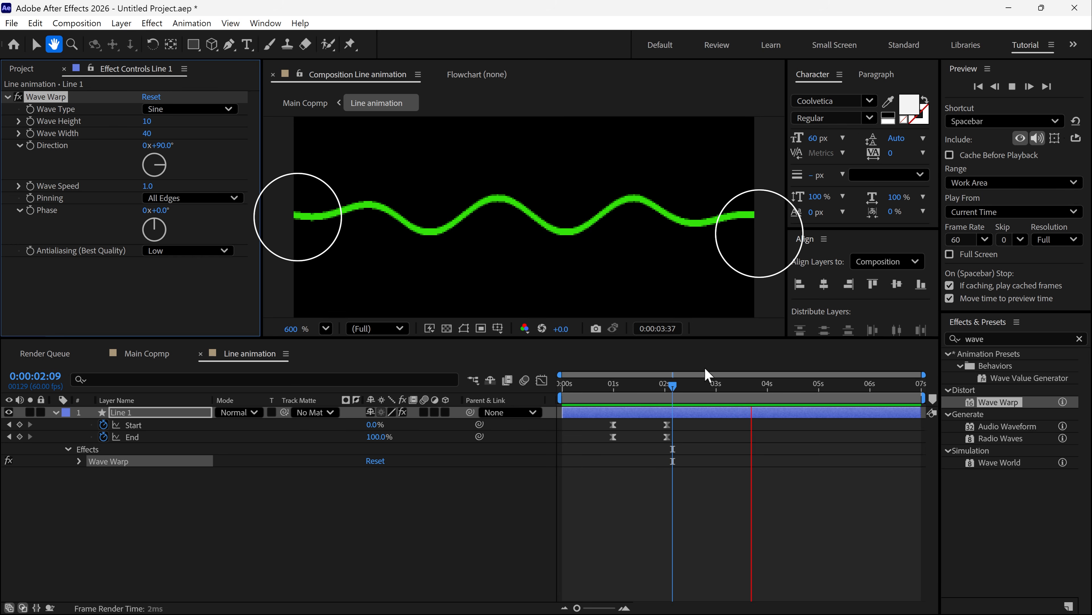
key(space)
drag(757, 385, 738, 400)
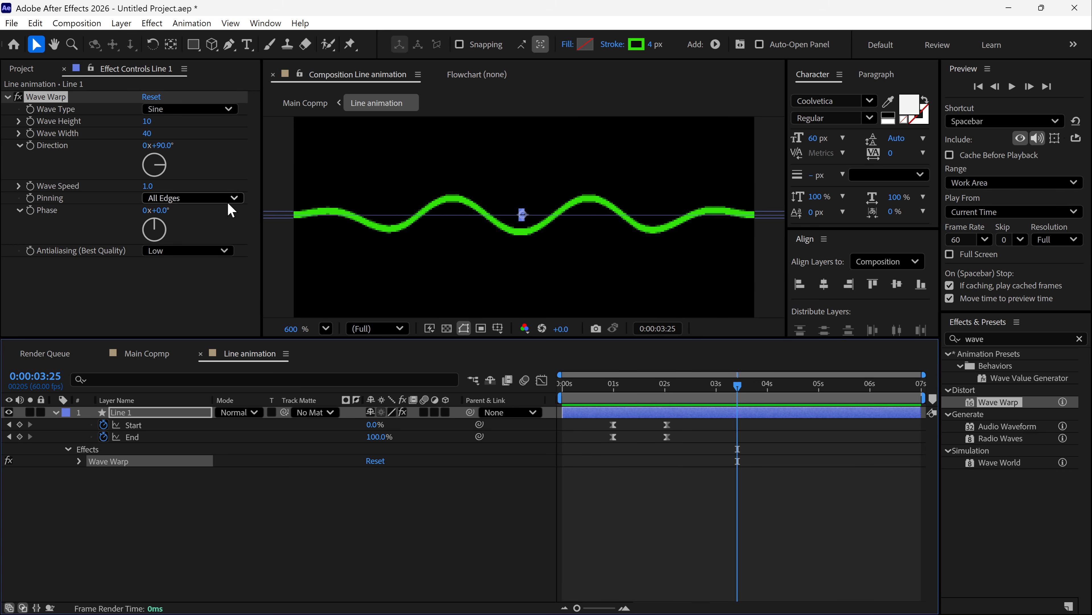
Try different Wave Width and Wave Height values on Wave Warp, and undo these changes
drag(148, 137, 148, 159)
drag(147, 121, 130, 134)
key(ctrl+z)
key(ctrl+z)
key(ctrl+z)
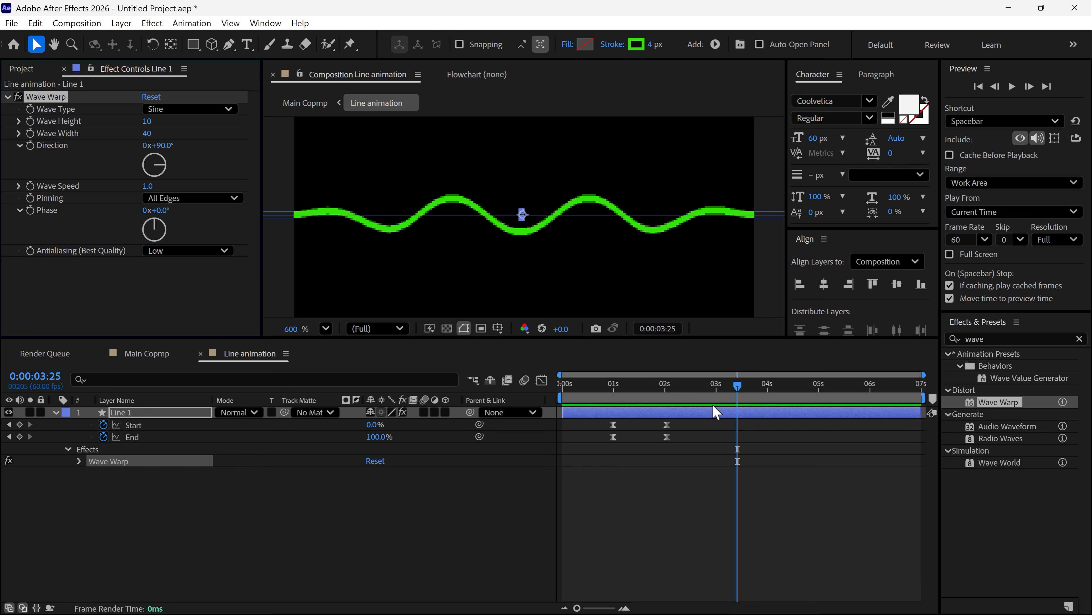
Keyframe the Wave Height at 10 on the second pair of Start and End keyframes and at 0 on 0:00:00:59
drag(734, 394, 615, 412)
key(shift)
click(33, 126)
key(u)
key(shift)
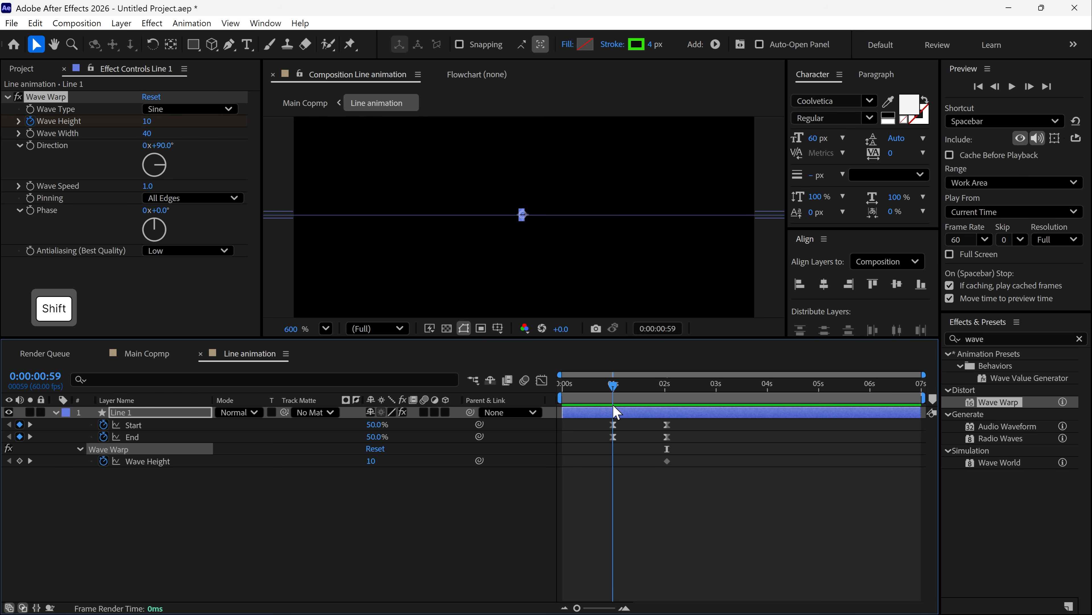
click(145, 122)
text(0)
key(Return)
Preview the growing wave, move the first Wave Height keyframe to about 0:00:01:28, and scrub through the start of the growth
key(space)
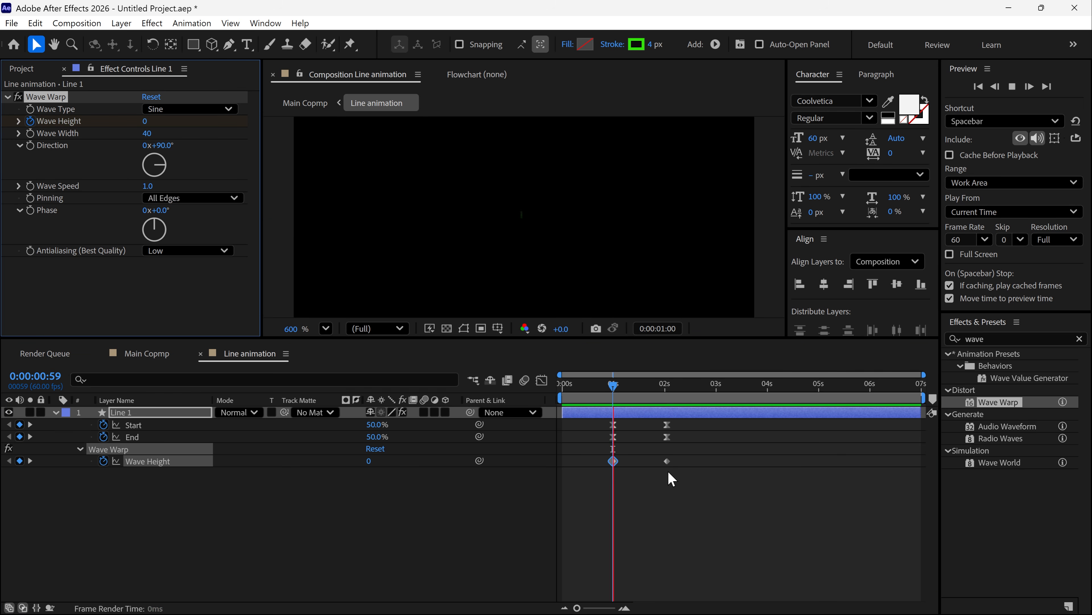
click(628, 386)
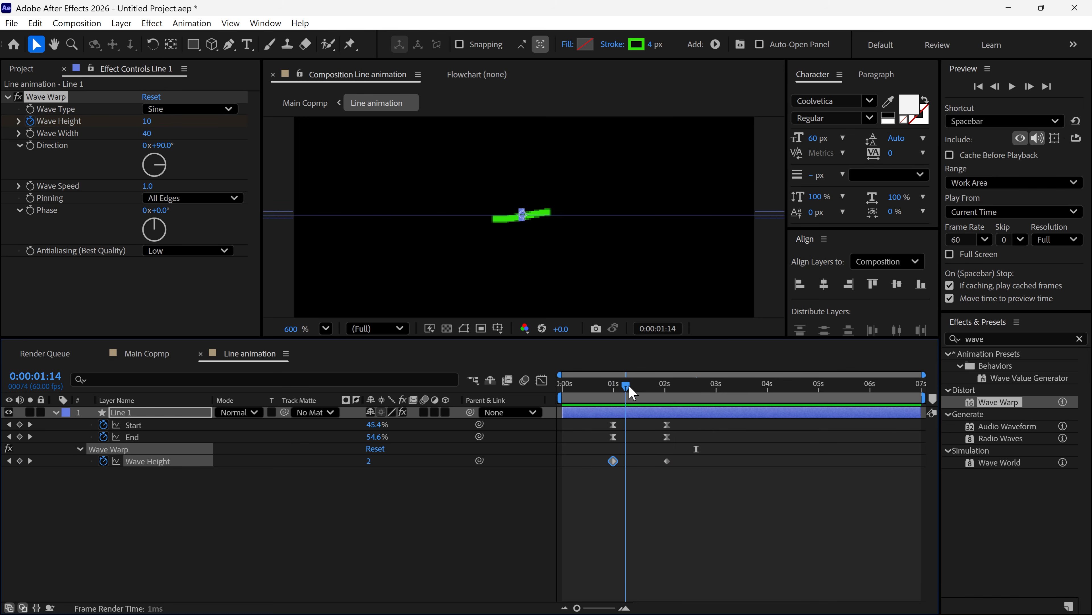
drag(630, 391, 641, 394)
drag(613, 464, 639, 463)
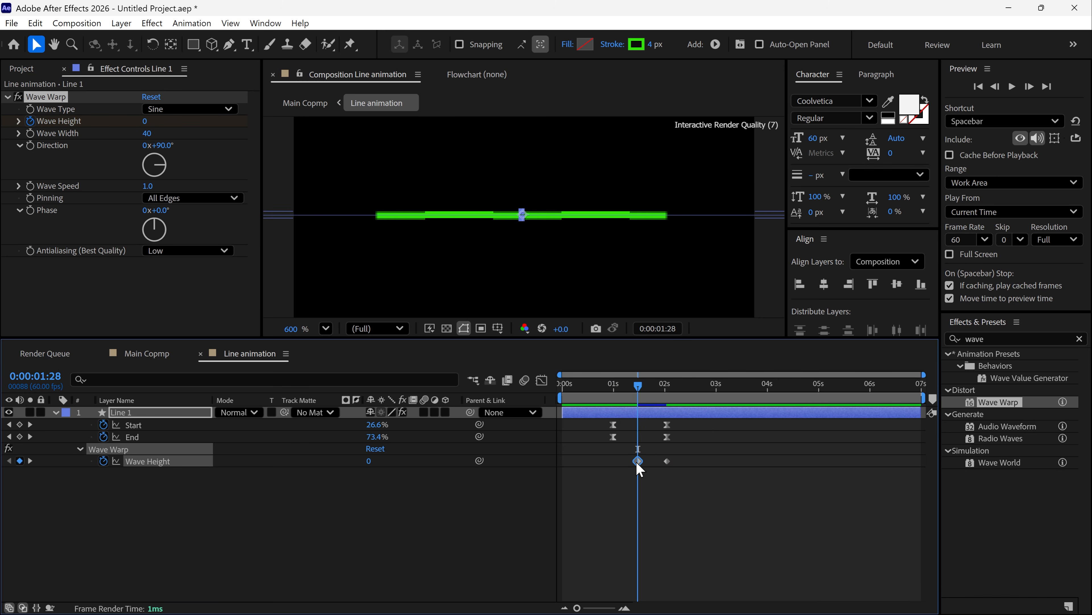
mouse_move(639, 401)
mouse_down()
mouse_move(666, 399)
mouse_move(620, 409)
mouse_move(648, 417)
mouse_move(623, 411)
mouse_up()
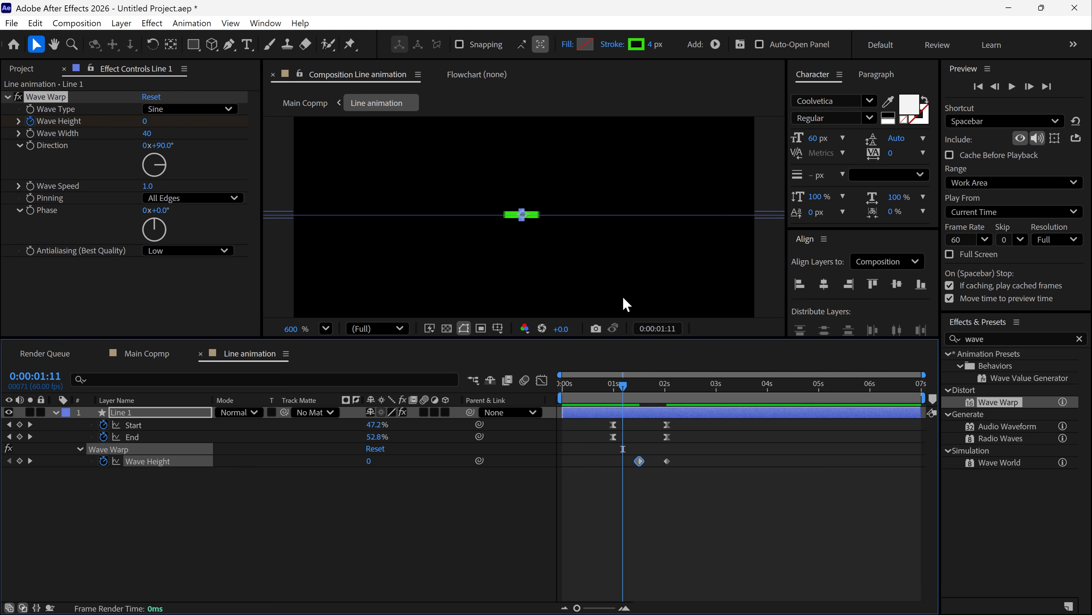
Preview the growing wave and apply the Glow effect to Line 1
scroll(624, 305, down, 2)
key(space)
key(u)
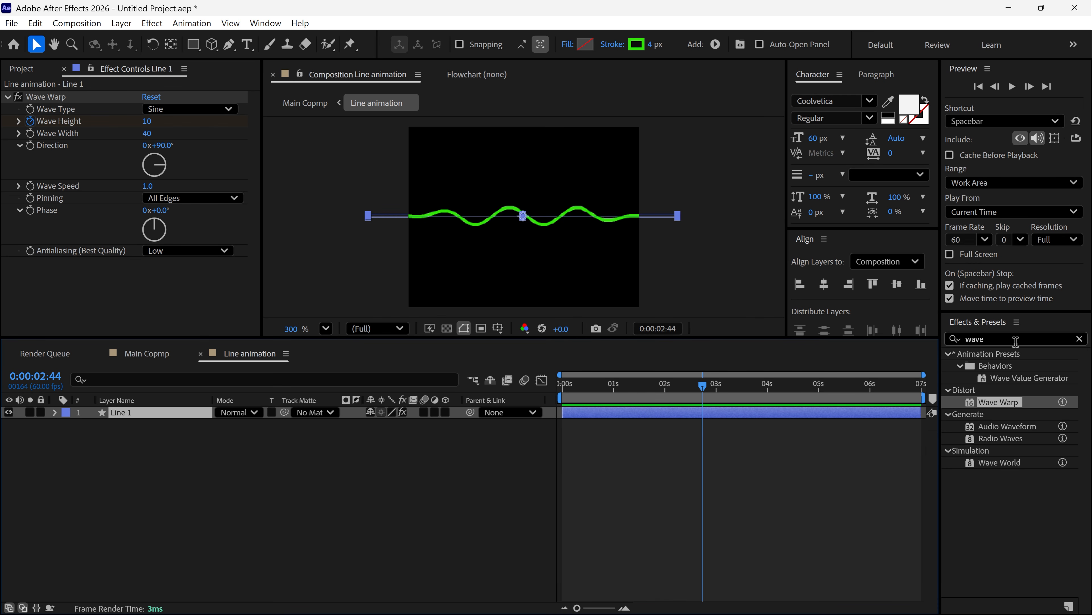
click(954, 339)
text(glow)
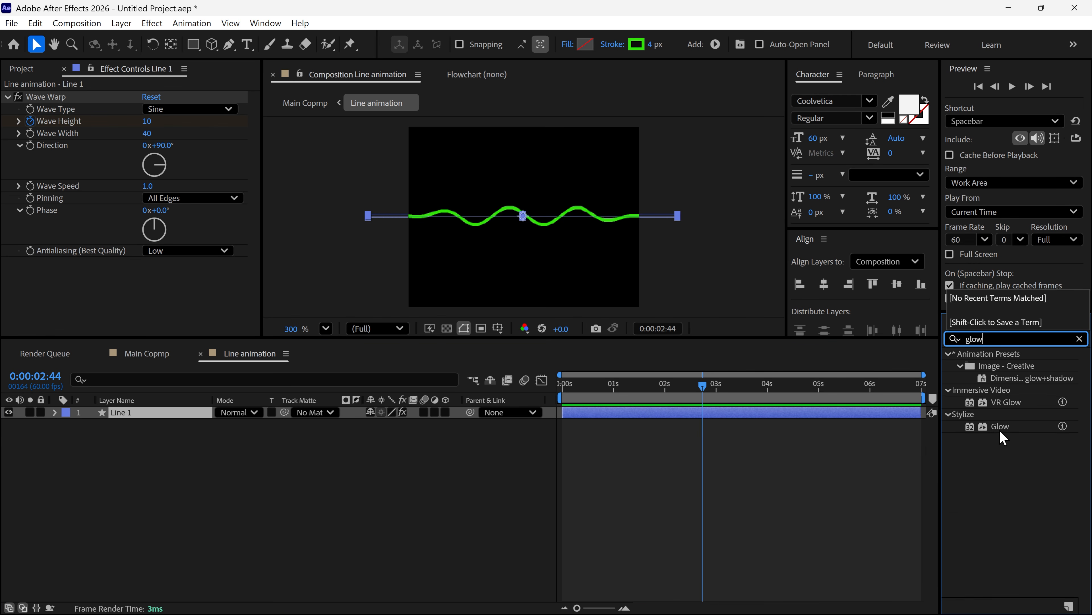
drag(1002, 436, 540, 225)
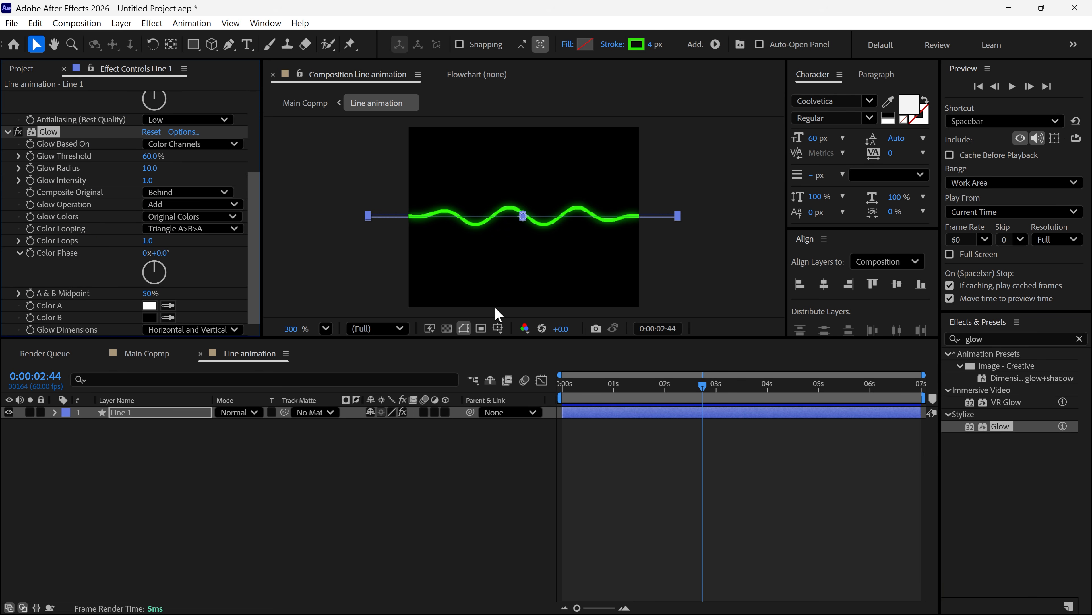
Go to the first Start and End keyframes at 0:00:00:59 and duplicate the Line 1 layer
key(u)
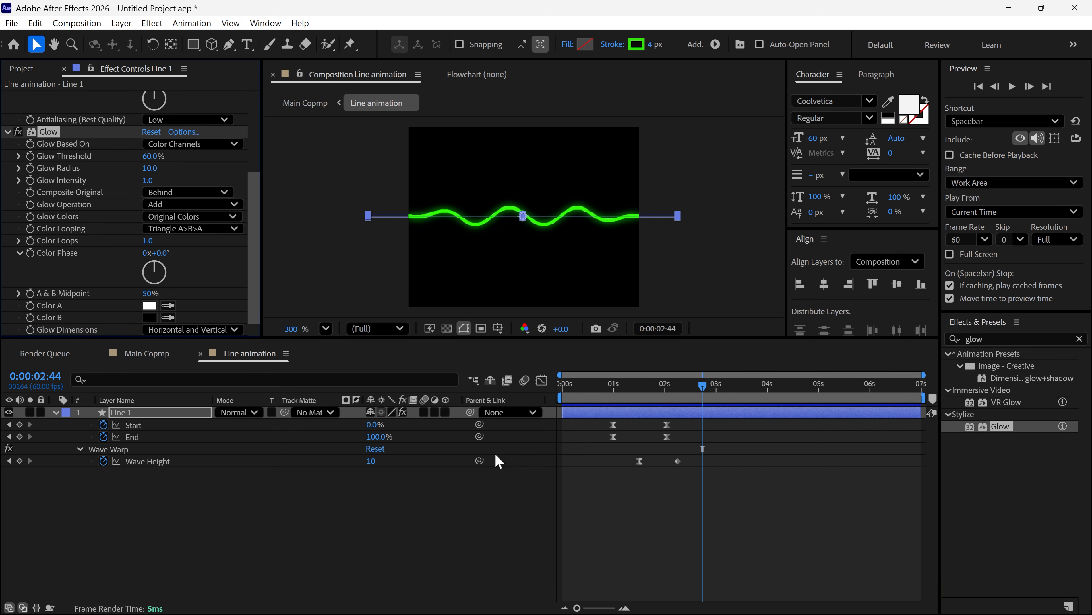
click(617, 396)
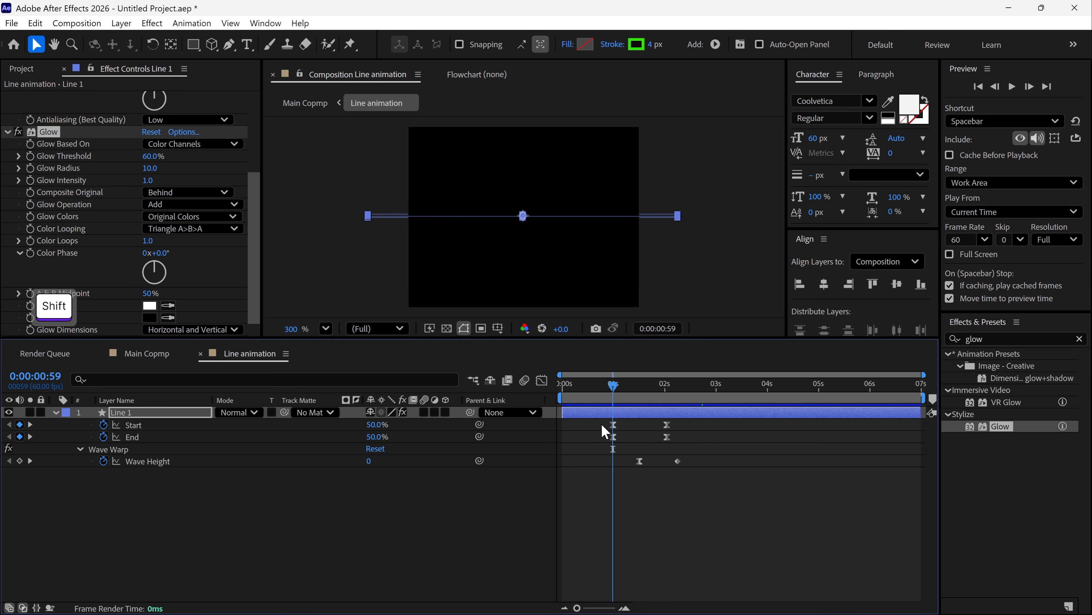
click(353, 452)
click(163, 413)
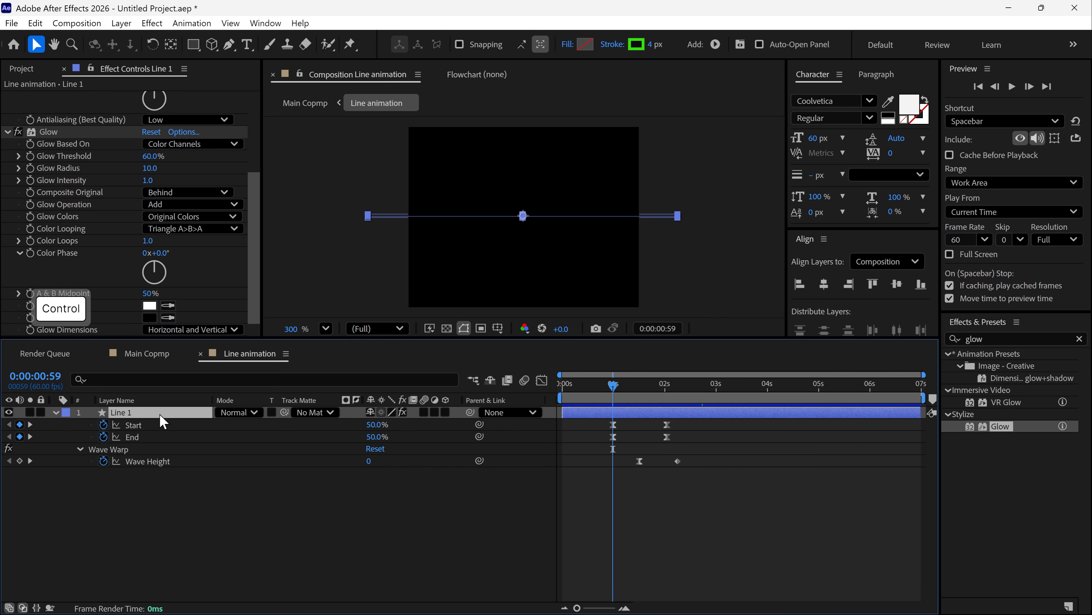
key(ctrl+d)
At 0:00:02:05, set the Wave Warp Phase of Line 2 to 2x+56.0° so it is offset from Line 1
drag(618, 387, 670, 396)
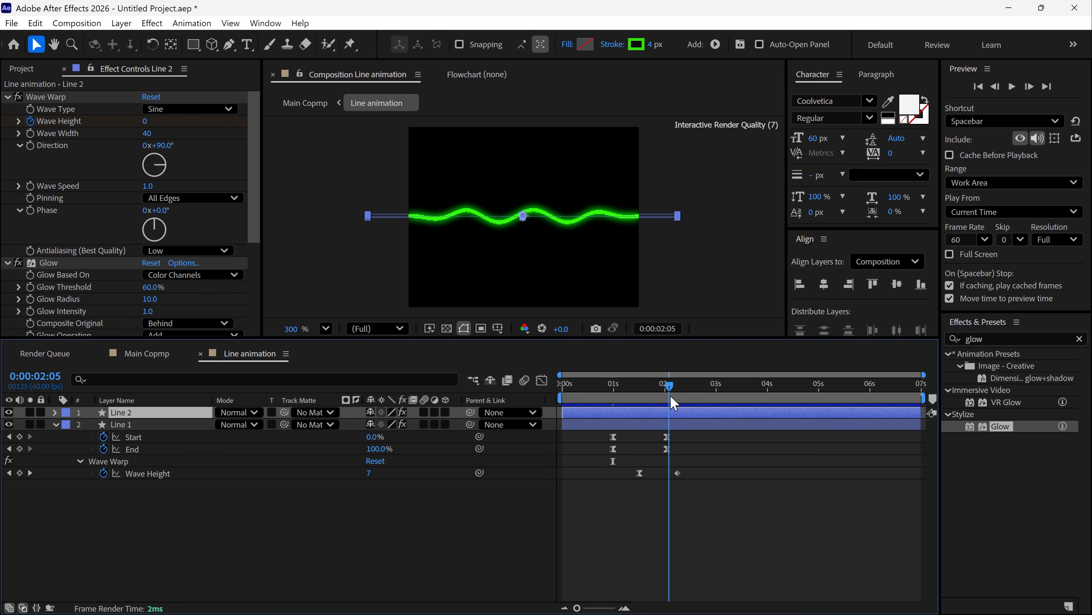
click(137, 311)
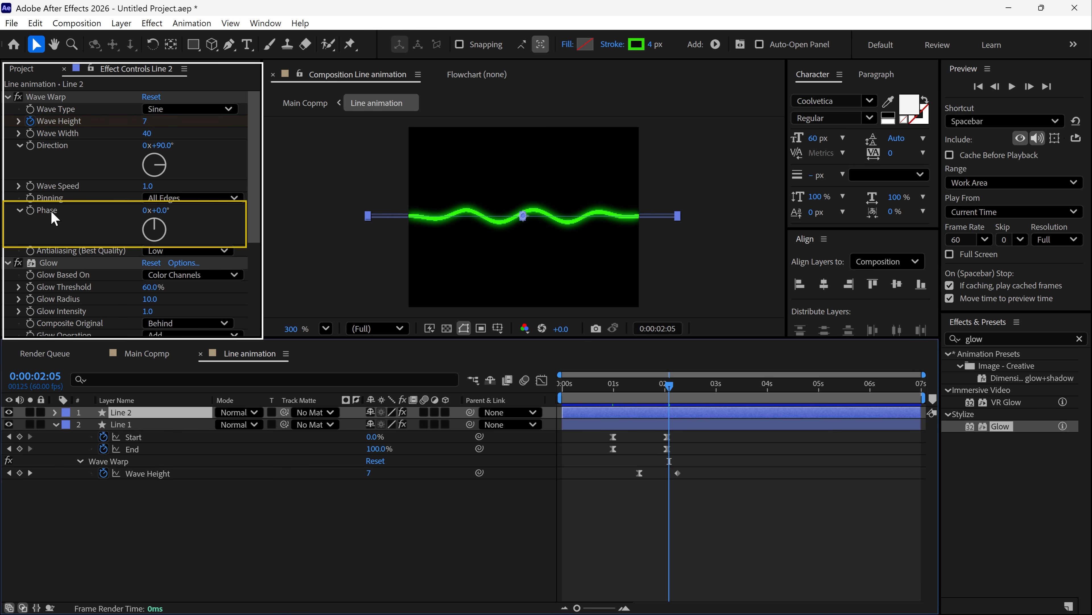
drag(163, 210, 533, 215)
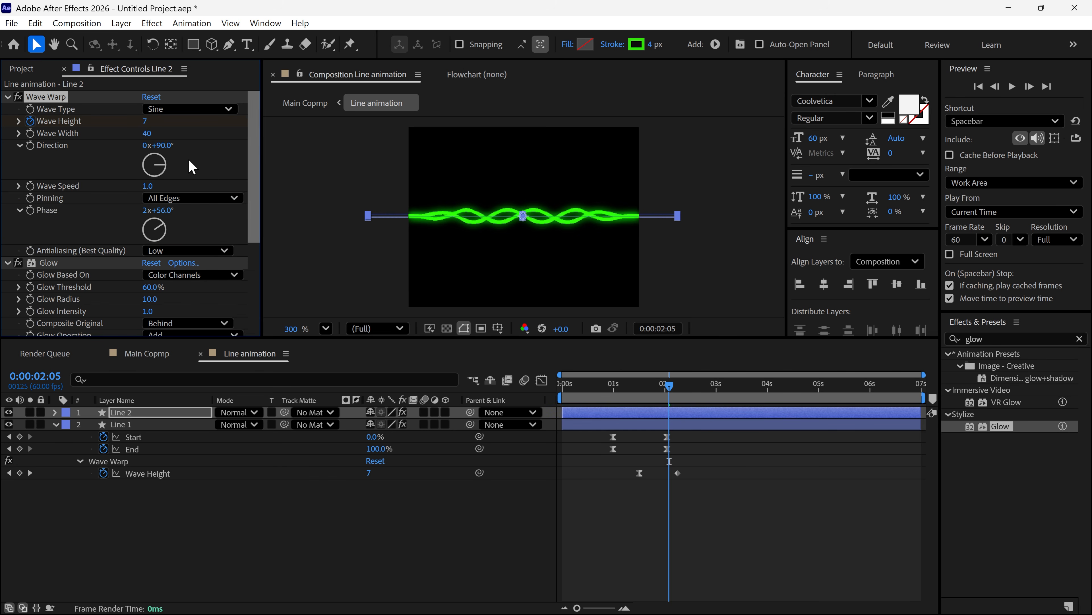
mouse_move(157, 146)
mouse_down()
mouse_move(181, 145)
mouse_move(162, 149)
mouse_up()
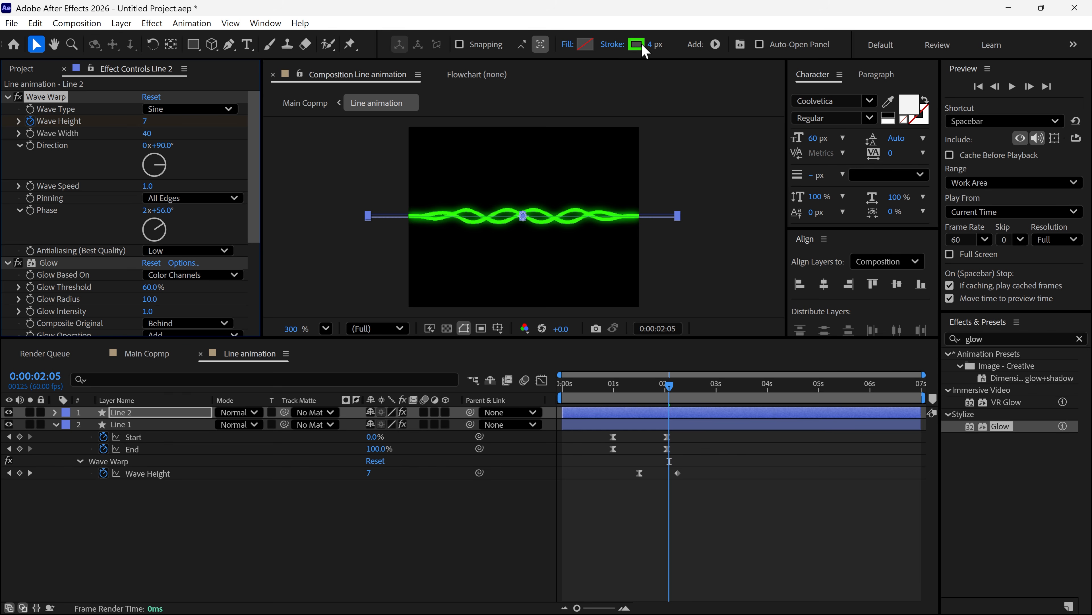
Set the stroke color of Line 2 to near-white F7F7F7
click(636, 44)
click(700, 269)
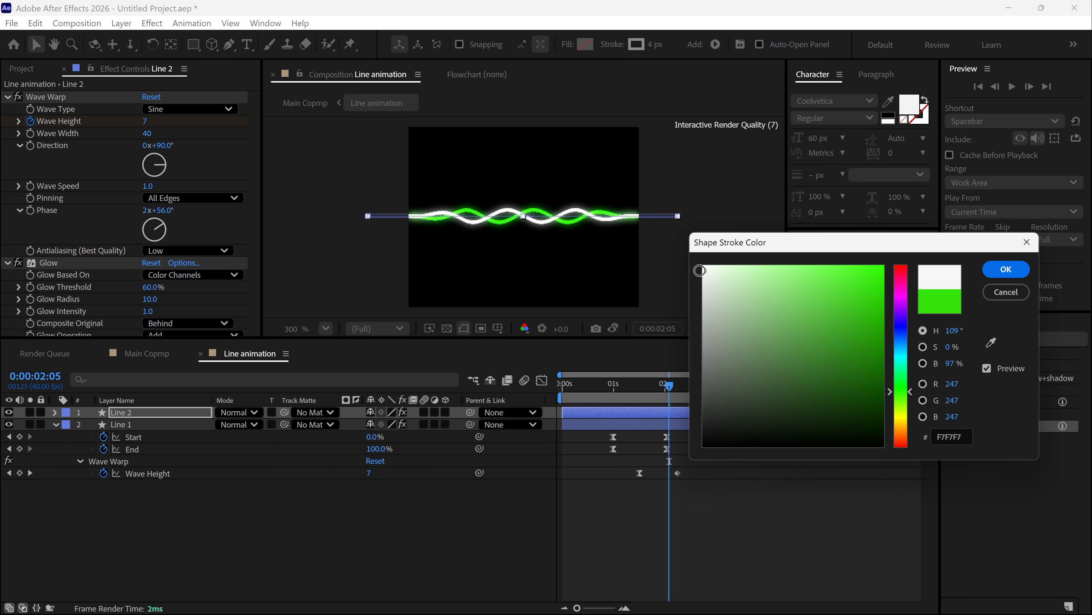
click(1004, 269)
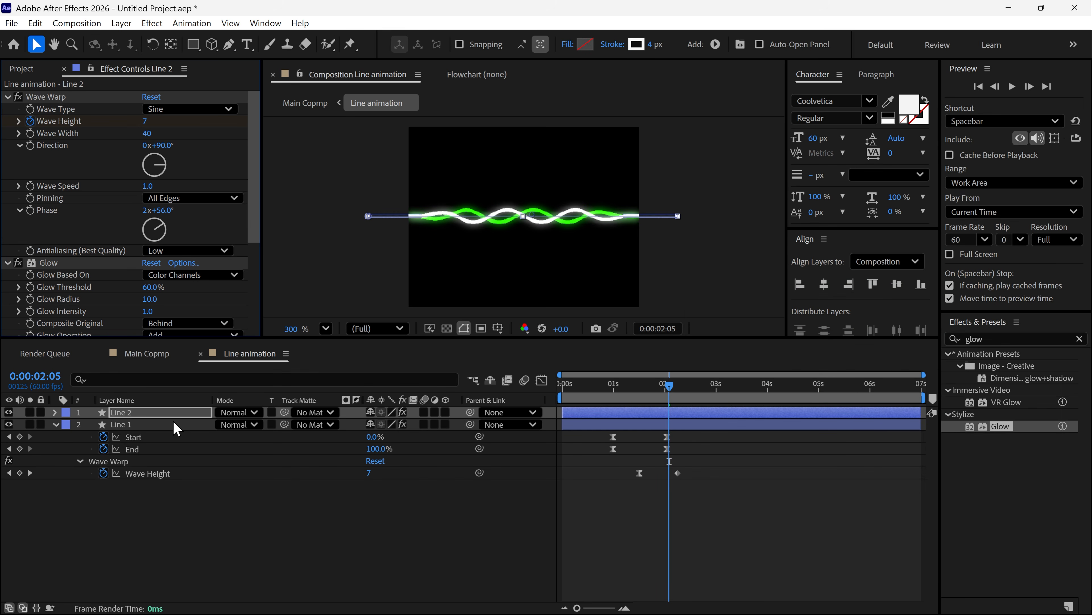
Duplicate the white line, and give the copy a red stroke and a Wave Warp Phase of 4x+133.0°
key(ctrl+d)
click(637, 45)
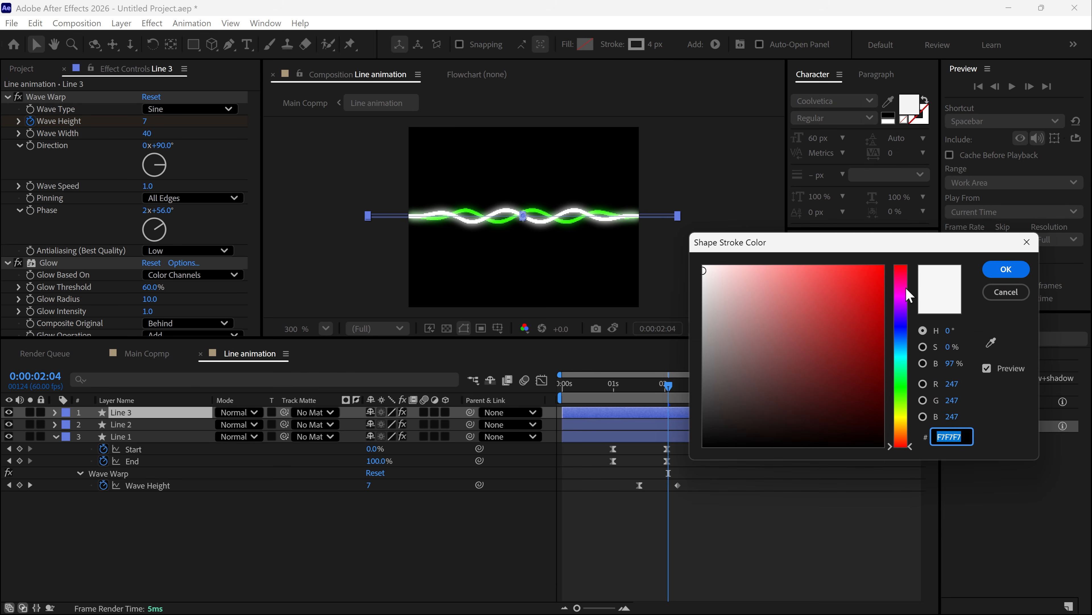
click(881, 278)
click(1005, 268)
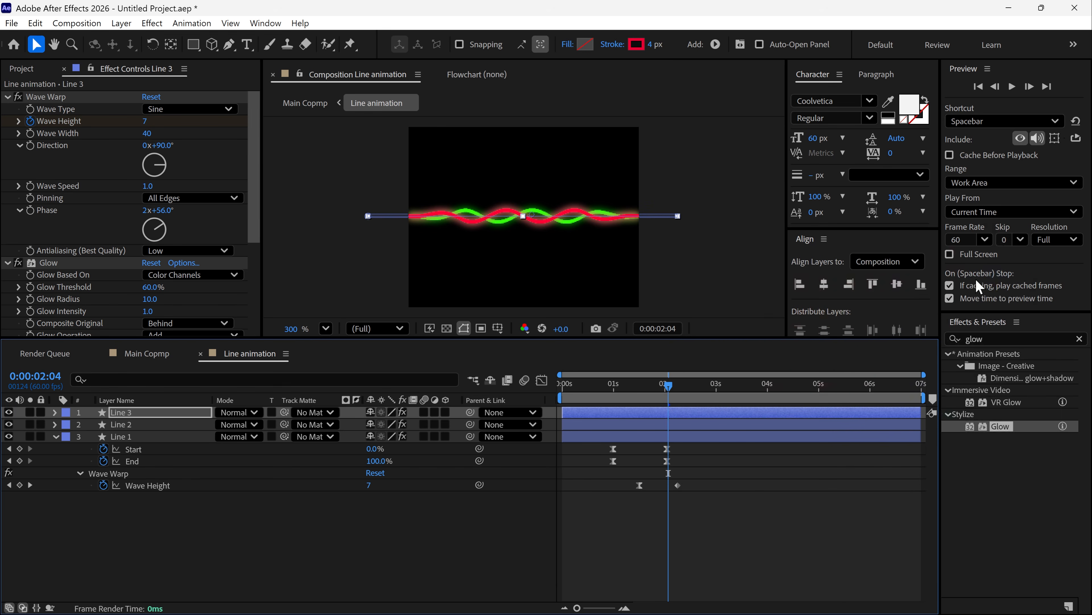
drag(160, 220, 258, 225)
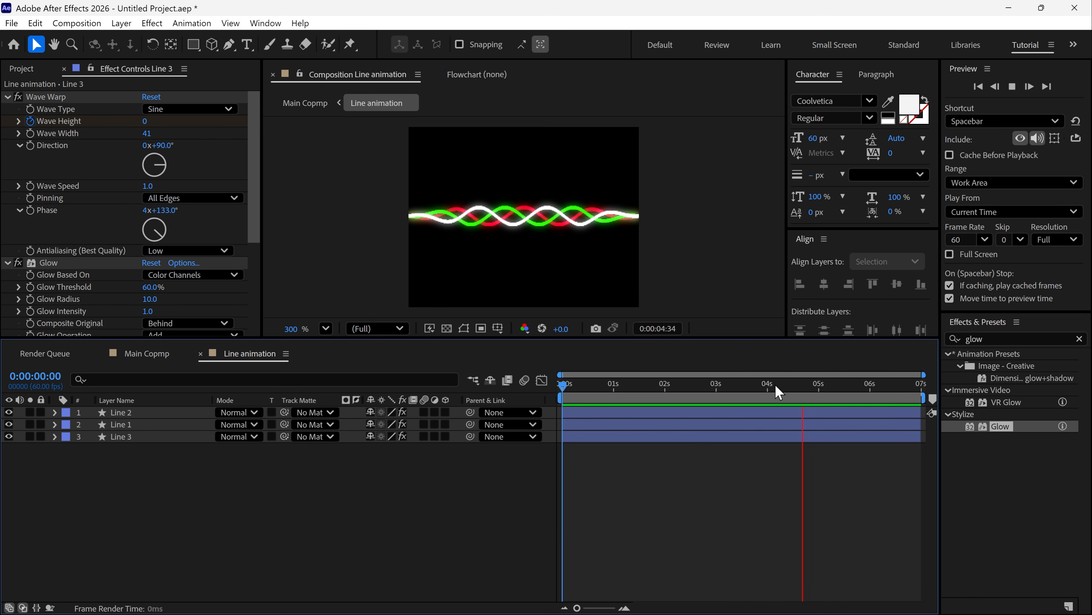
Scrub the three-line wave to 0:00:03:03 and inspect it between the words in Main Copmp
click(704, 384)
drag(693, 402, 719, 412)
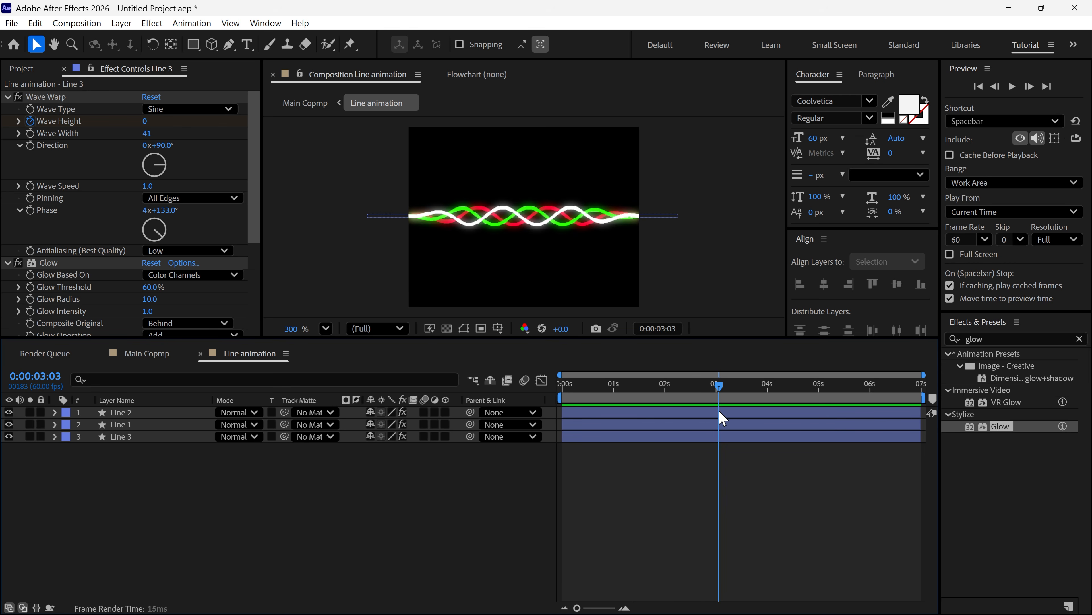
click(158, 357)
scroll(530, 230, up, 1)
click(530, 230)
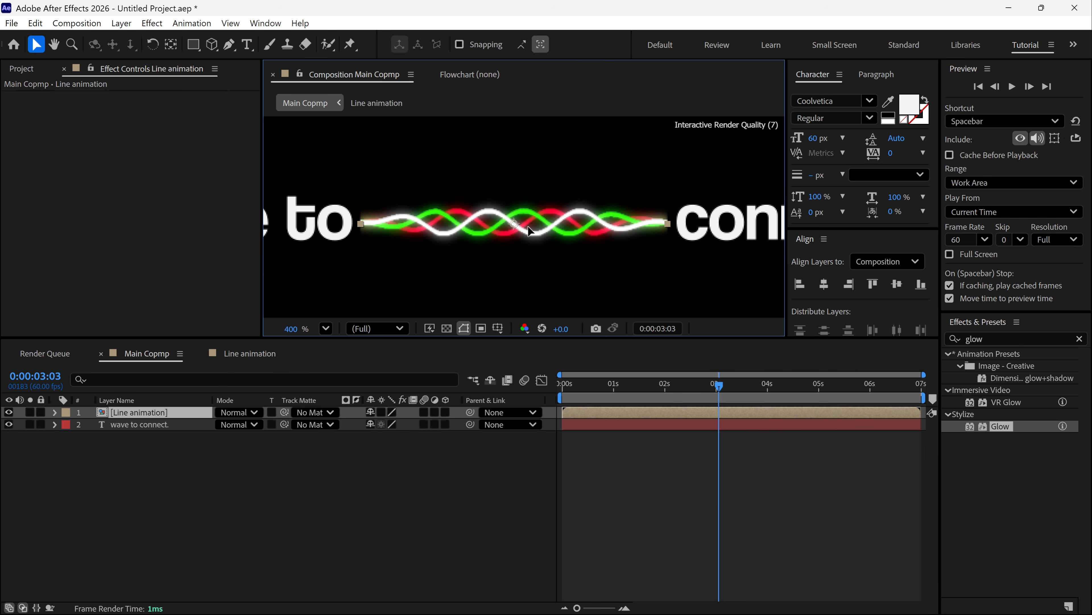
Preview the whole Main Copmp animation from 0:00:00:00 at 100% magnification
scroll(539, 235, down, 2)
key(shift+/)
drag(617, 383, 550, 396)
key(slash)
key(space)
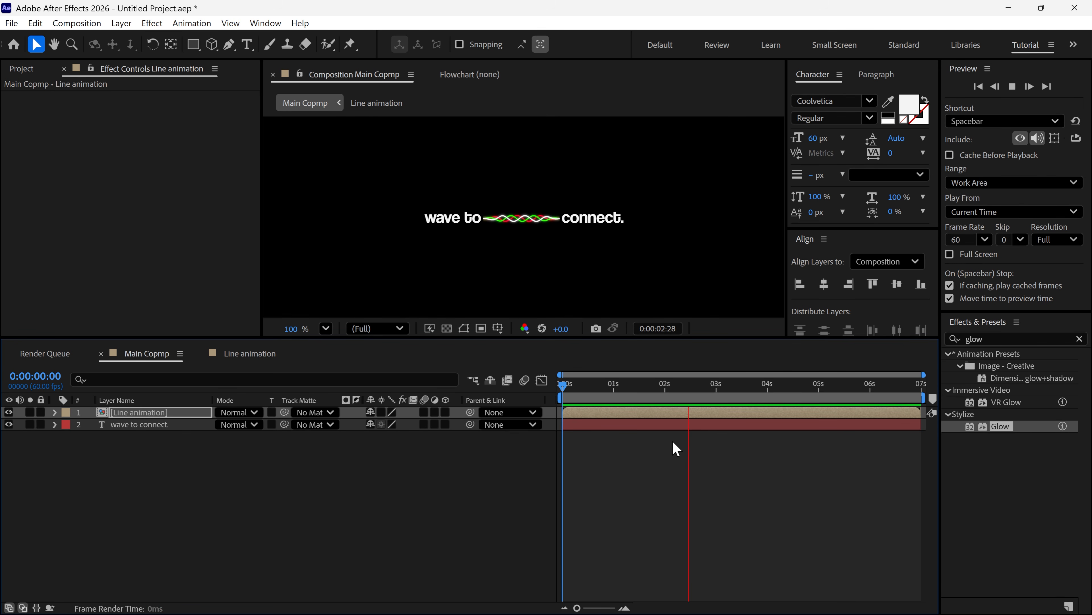
key(space)
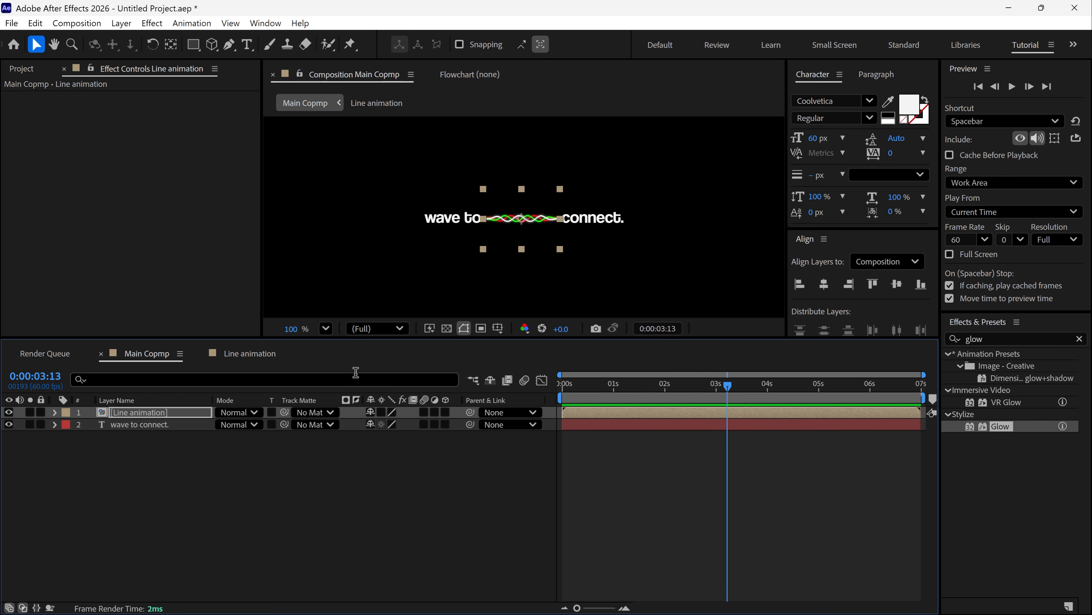
Return to the Line animation composition and reveal the keyframes of Line 2
click(250, 354)
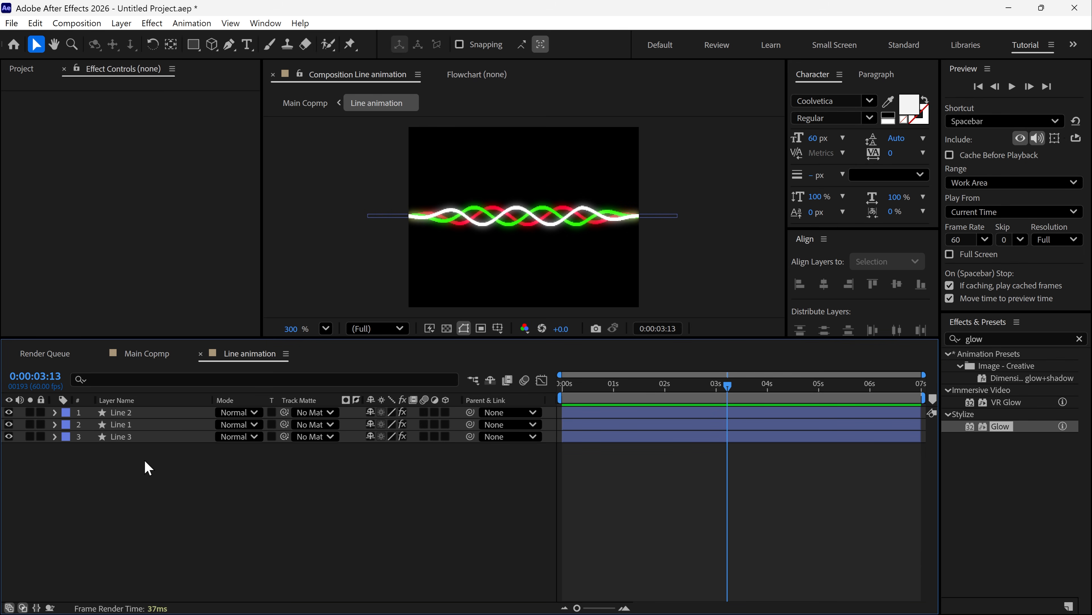
click(142, 414)
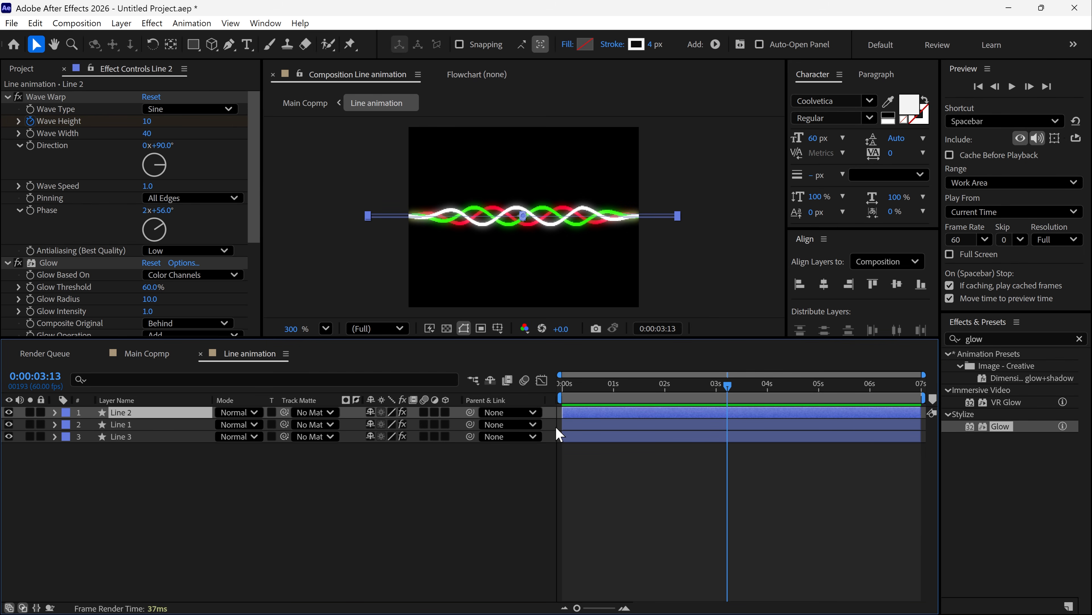
key(u)
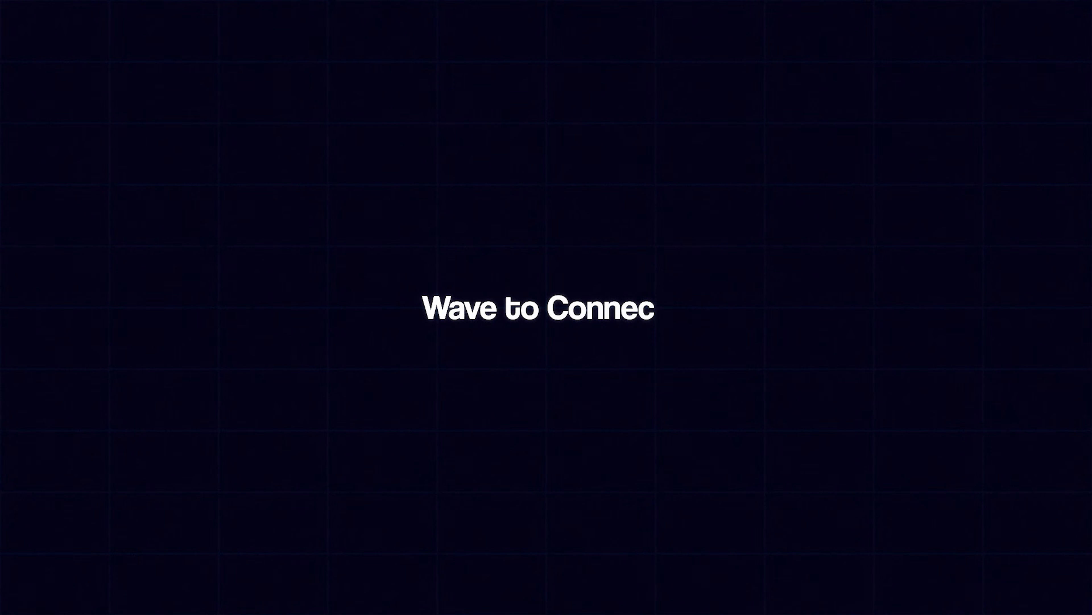